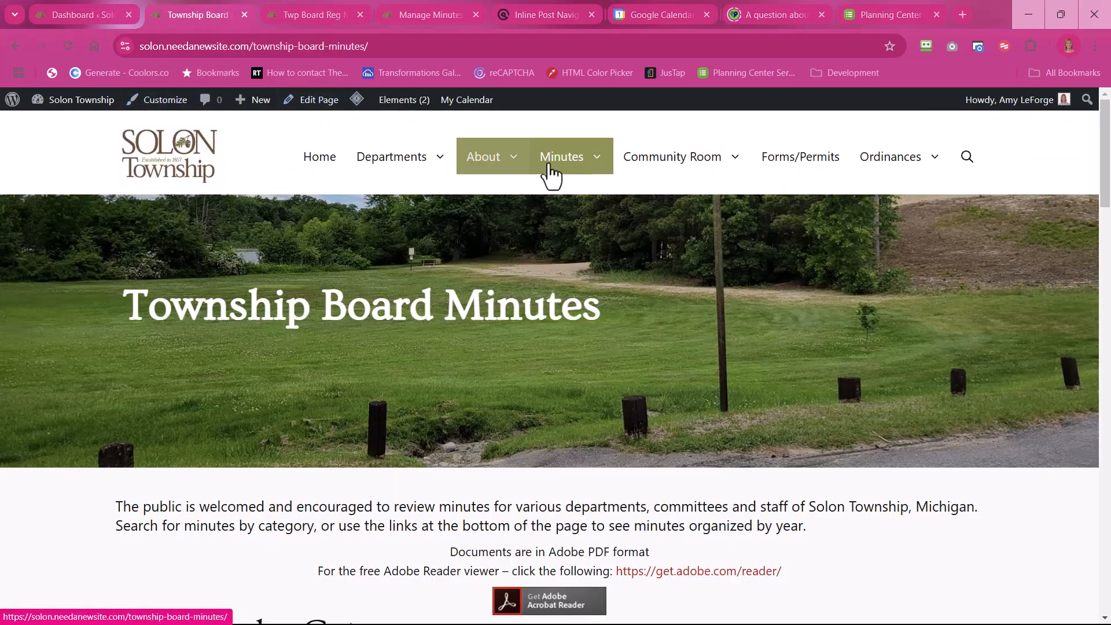
Step: Review the Township Board Minutes page and its 2024 archive's document list, and return to the minutes-by-year links
scroll(397, 327, down, 6)
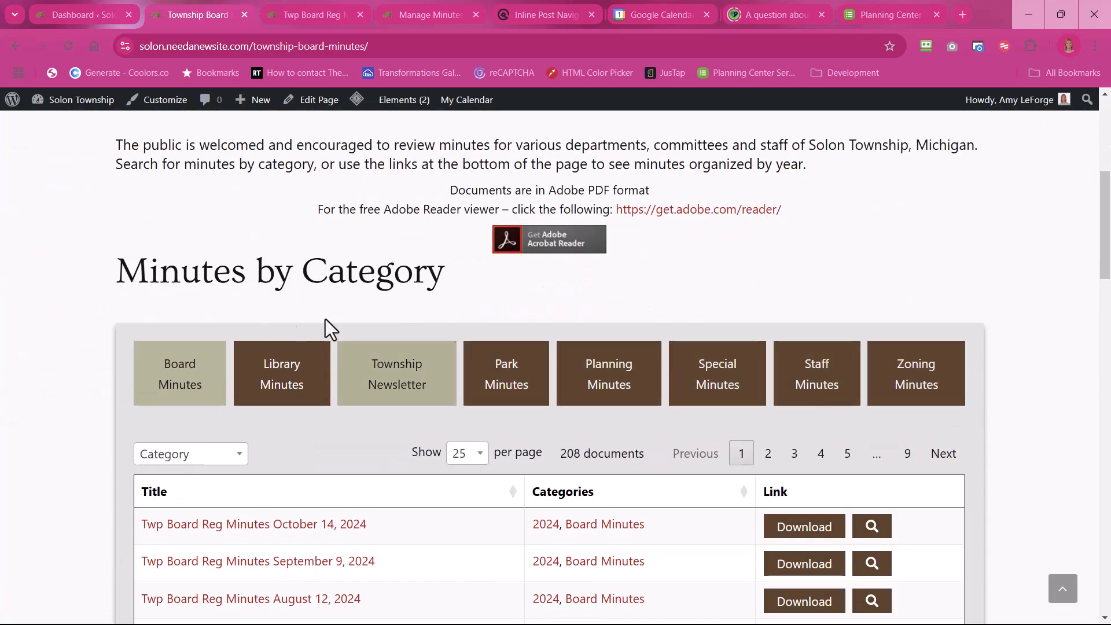
scroll(134, 281, down, 20)
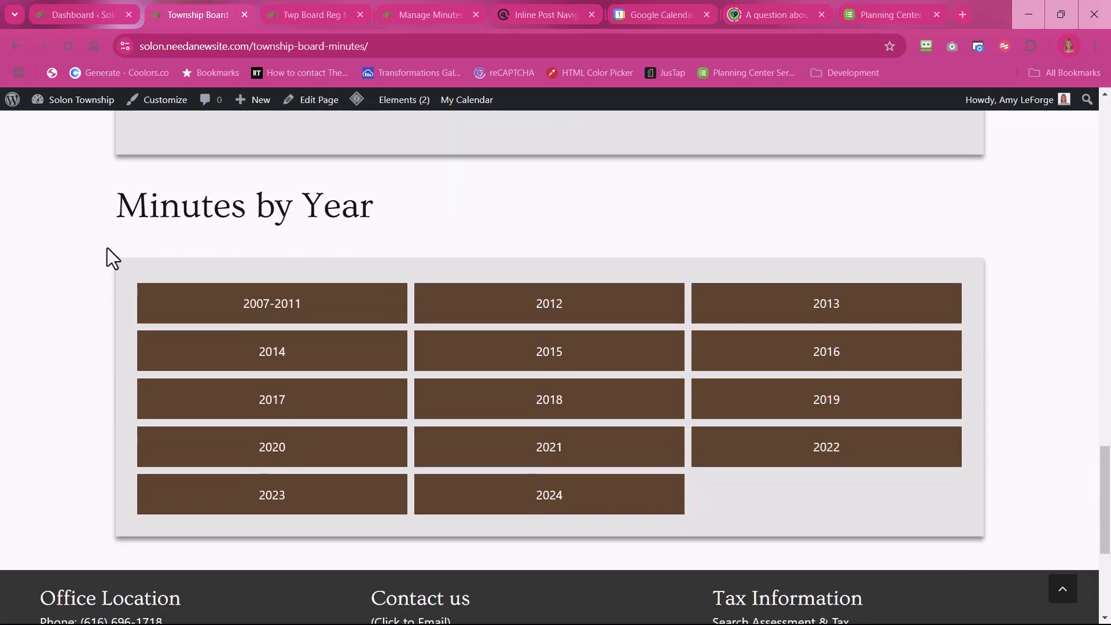
click(524, 512)
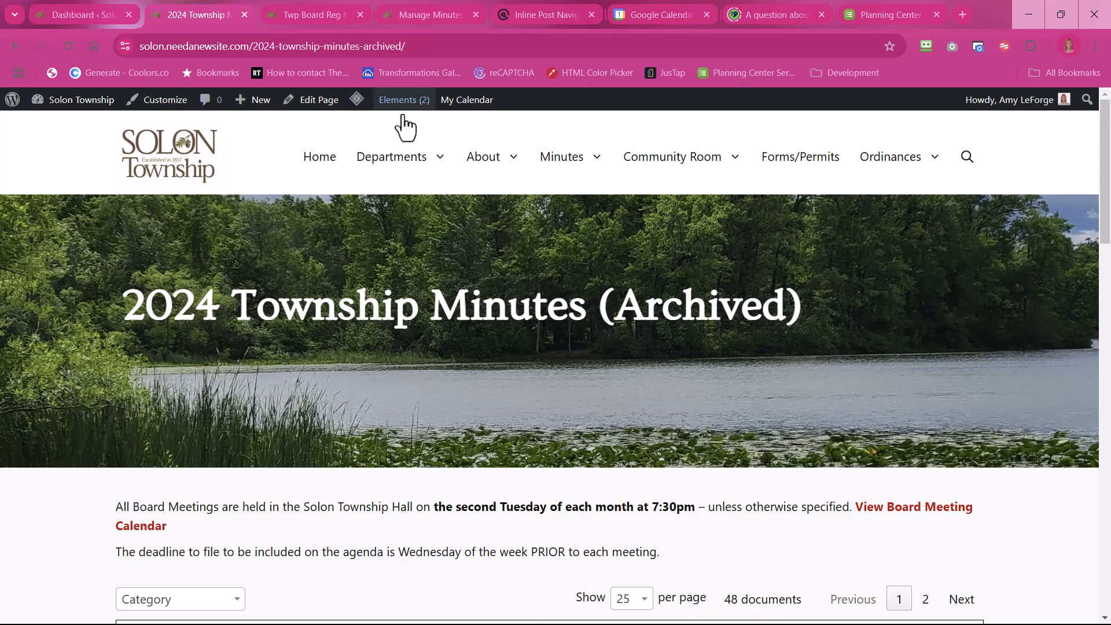
scroll(305, 265, down, 5)
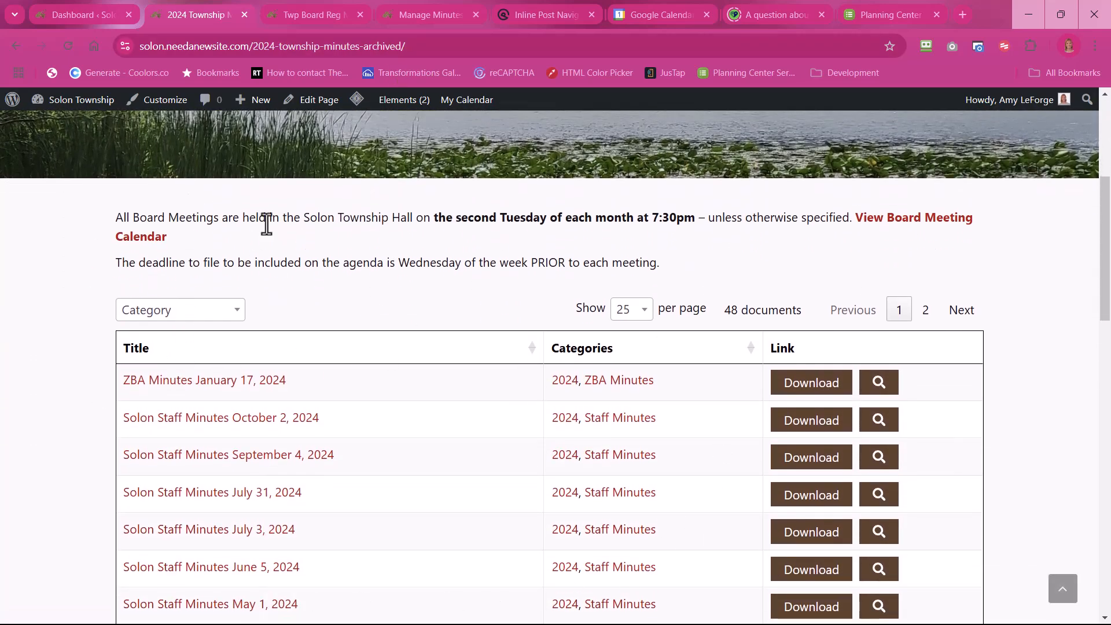
scroll(380, 237, down, 3)
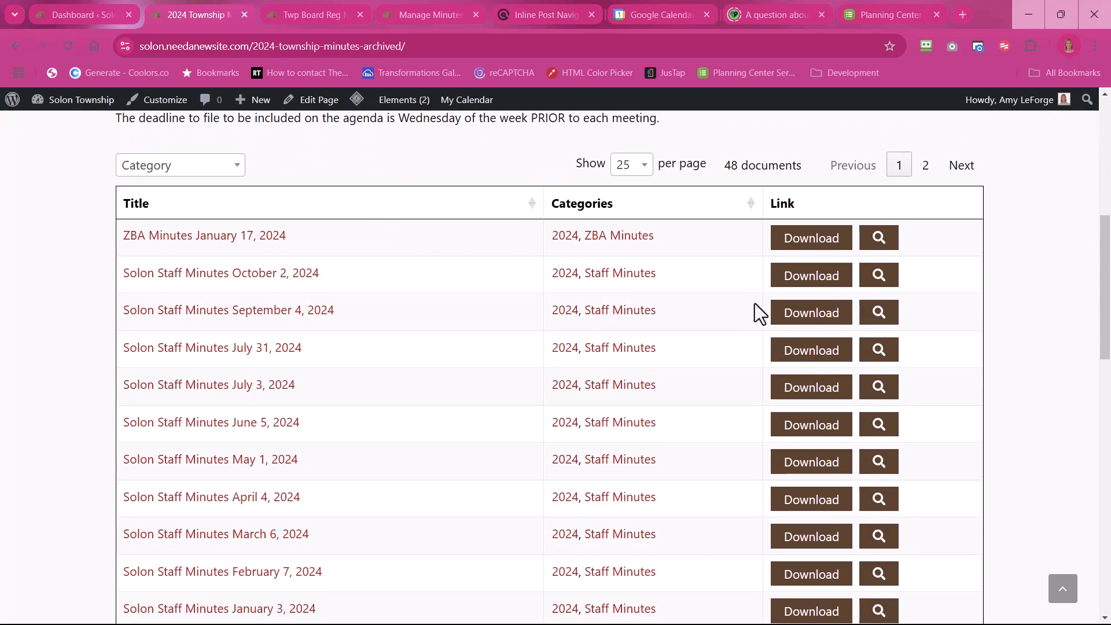
scroll(987, 384, down, 10)
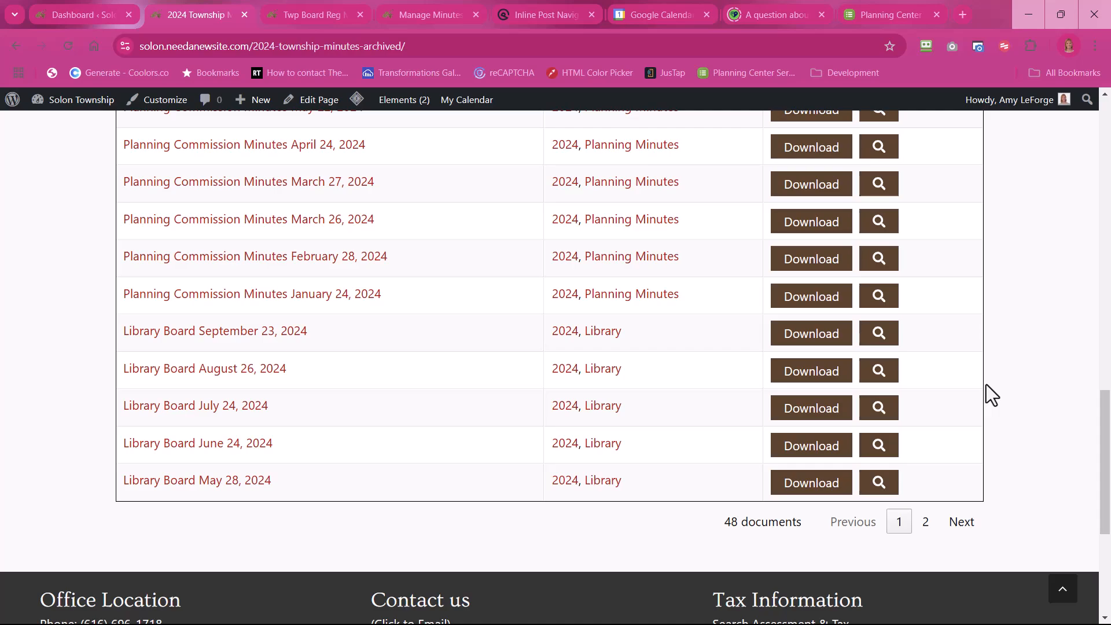
scroll(776, 474, up, 15)
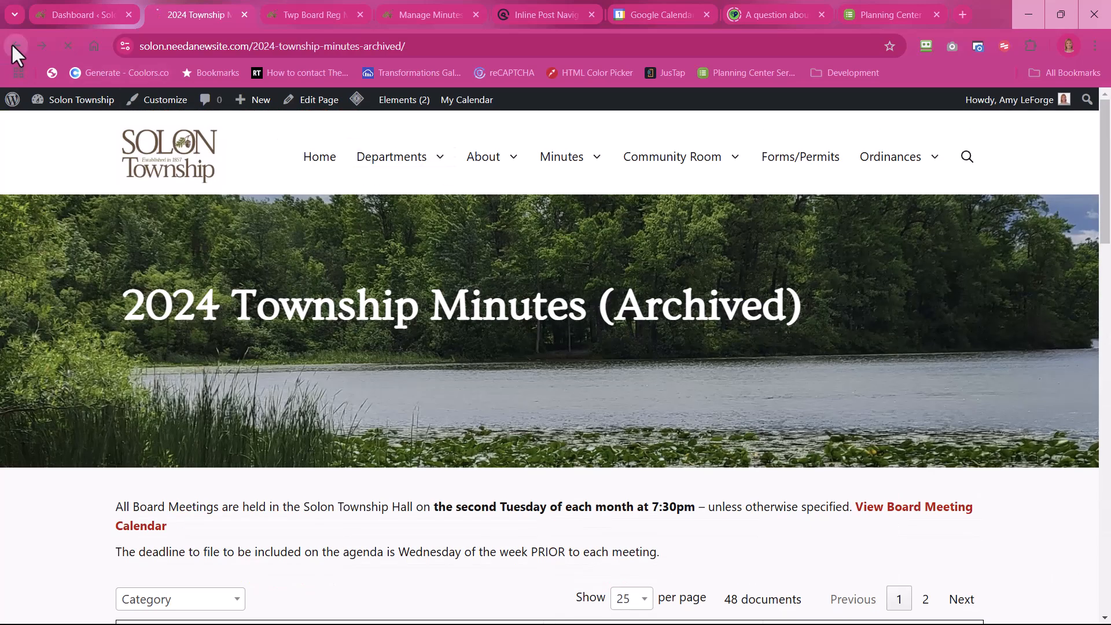
click(13, 46)
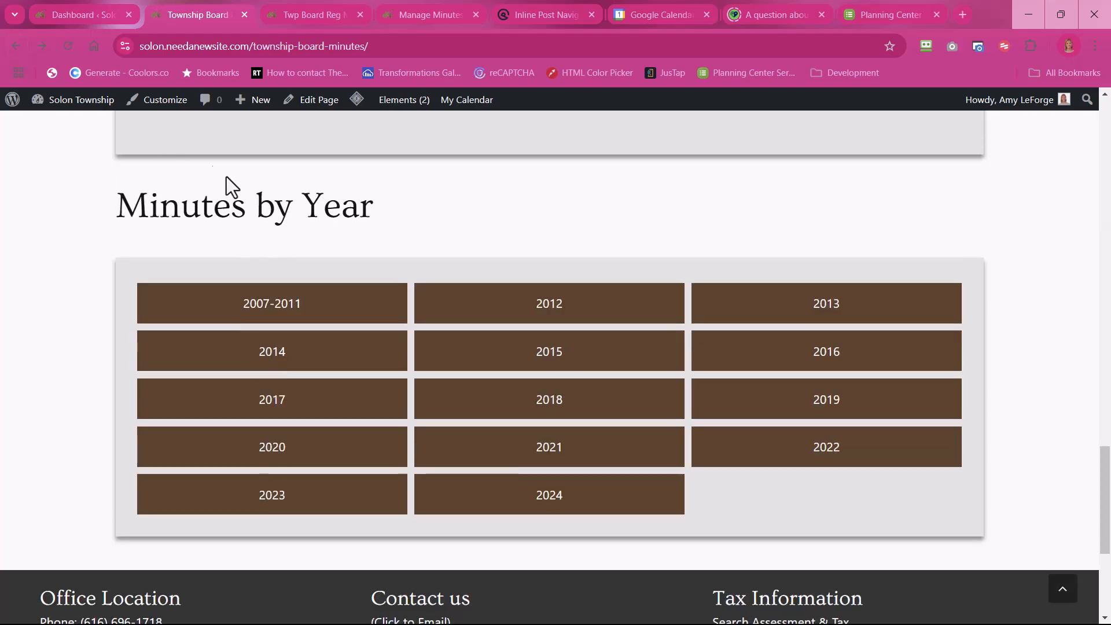
Step: Create a new WordPress page titled "2025 Township Minutes (Archived)", using the 2024 archive page's title as the naming reference
click(67, 13)
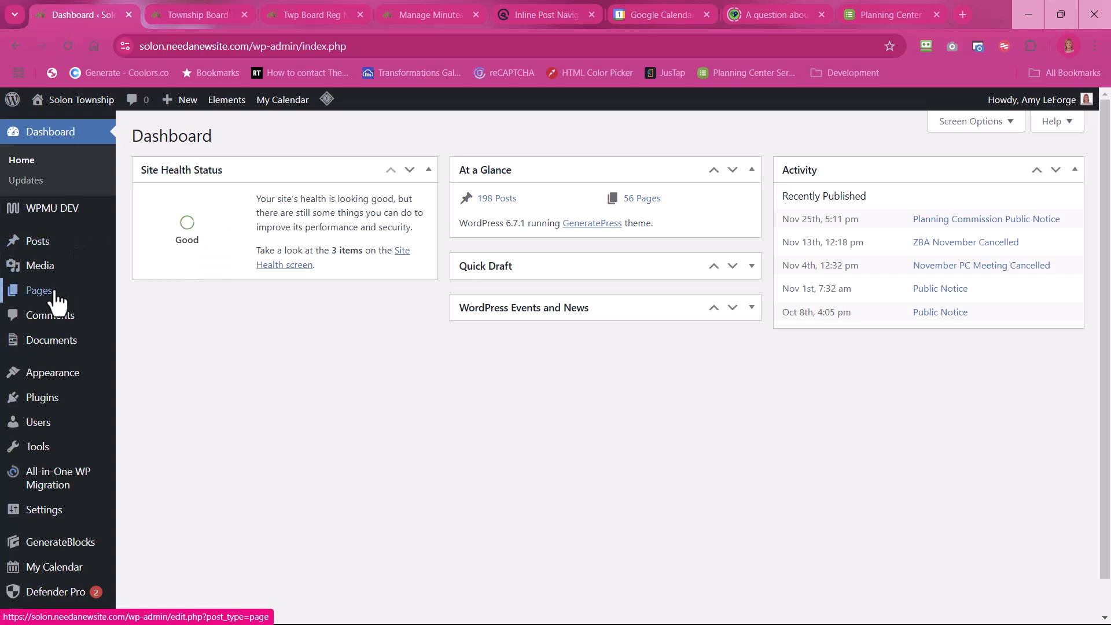
mouse_move(55, 299)
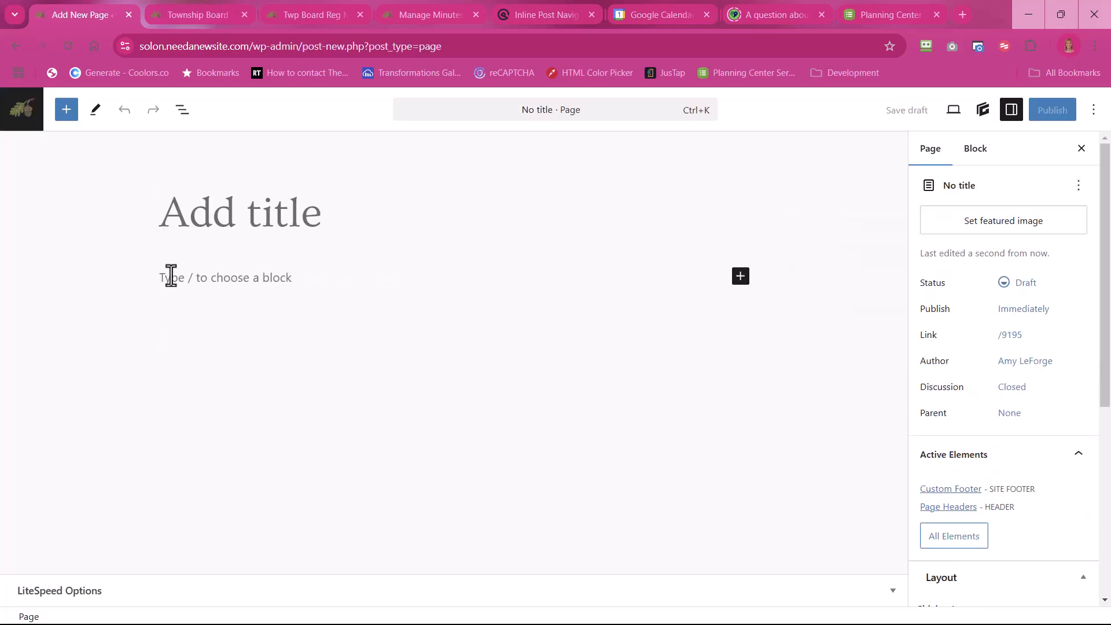
click(185, 17)
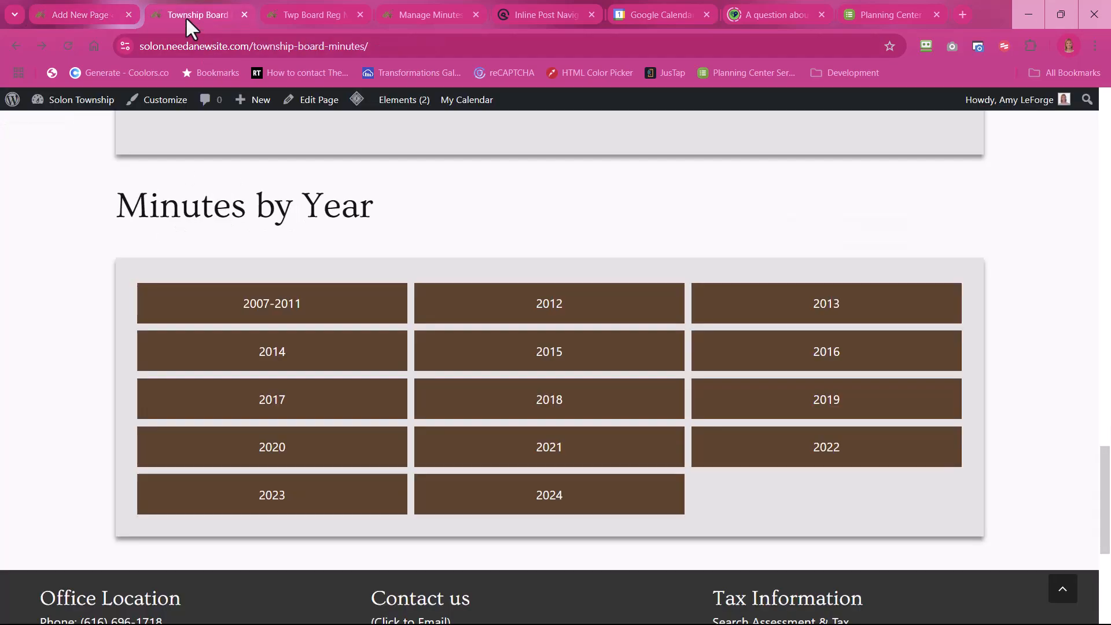
click(528, 508)
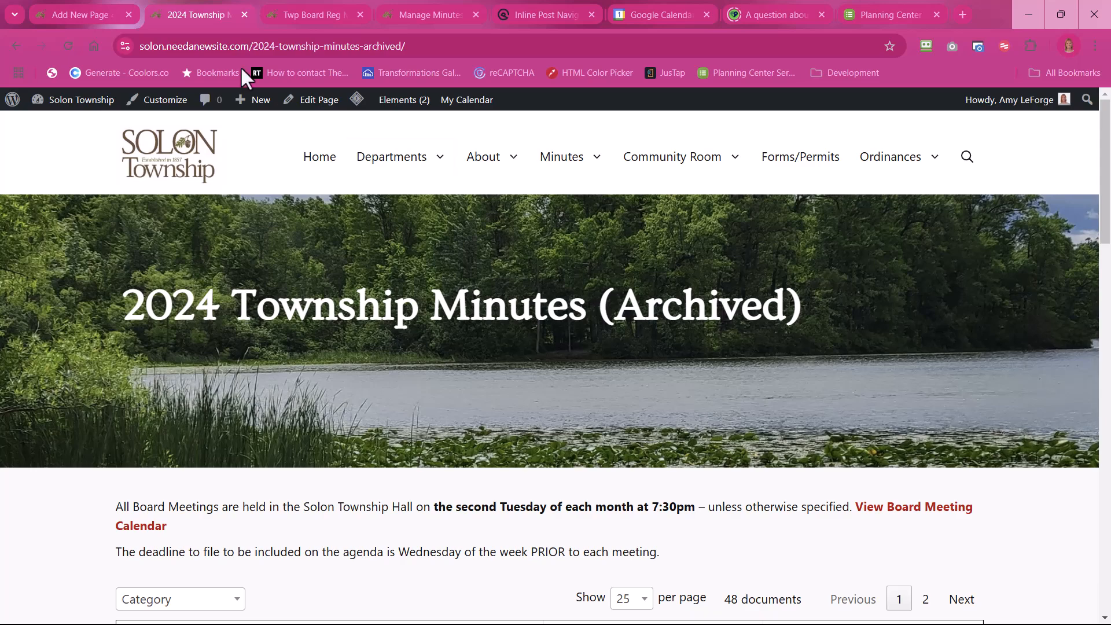
click(81, 15)
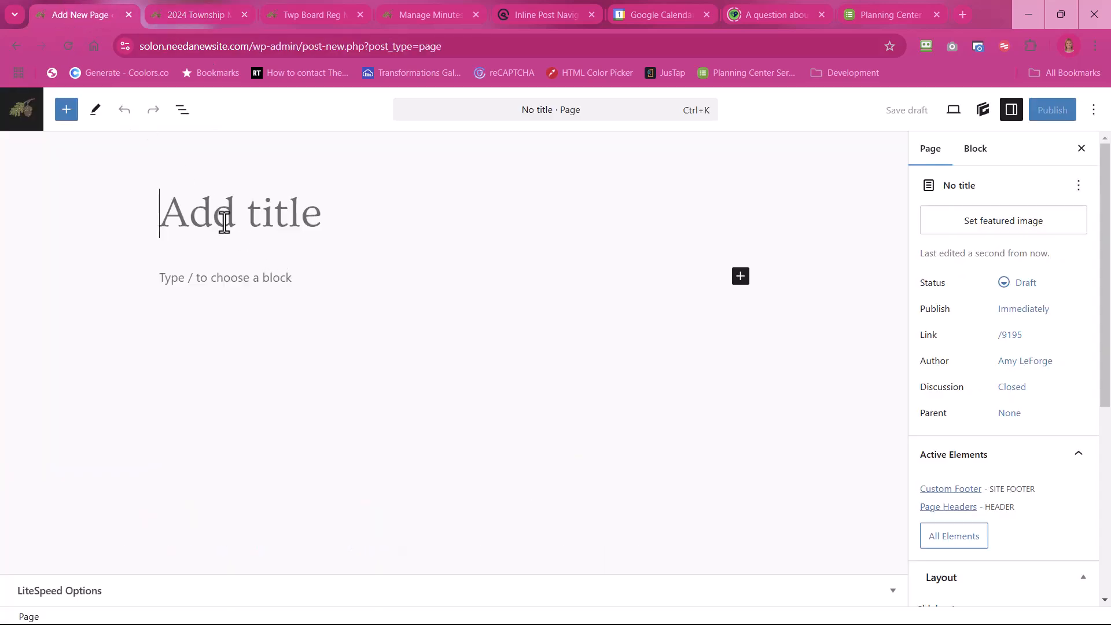
text(2025 To)
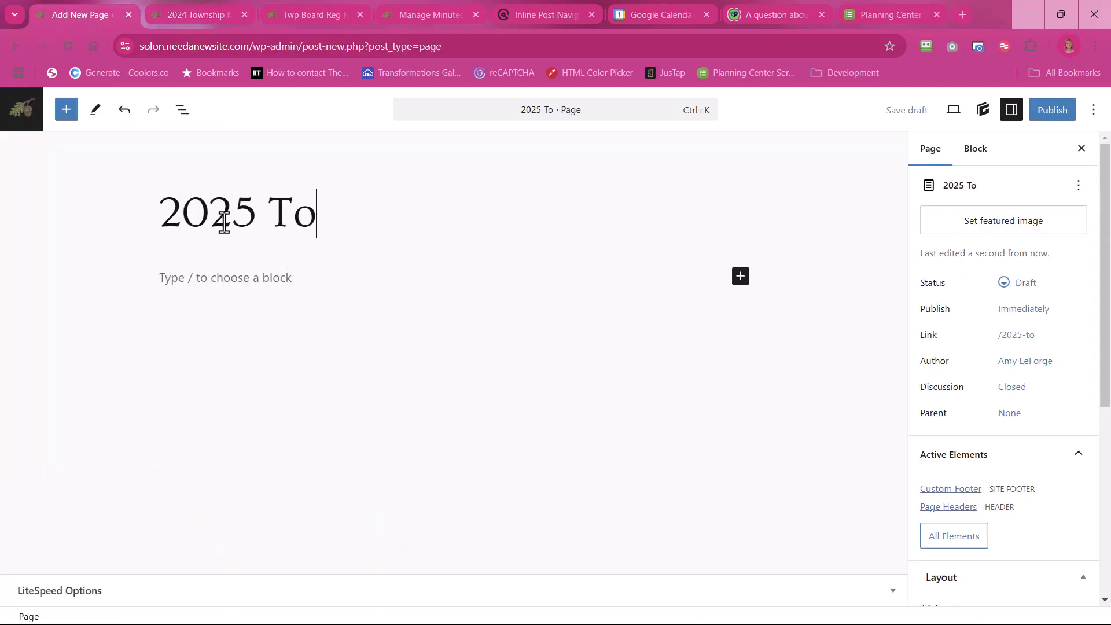
text(wnship Minut)
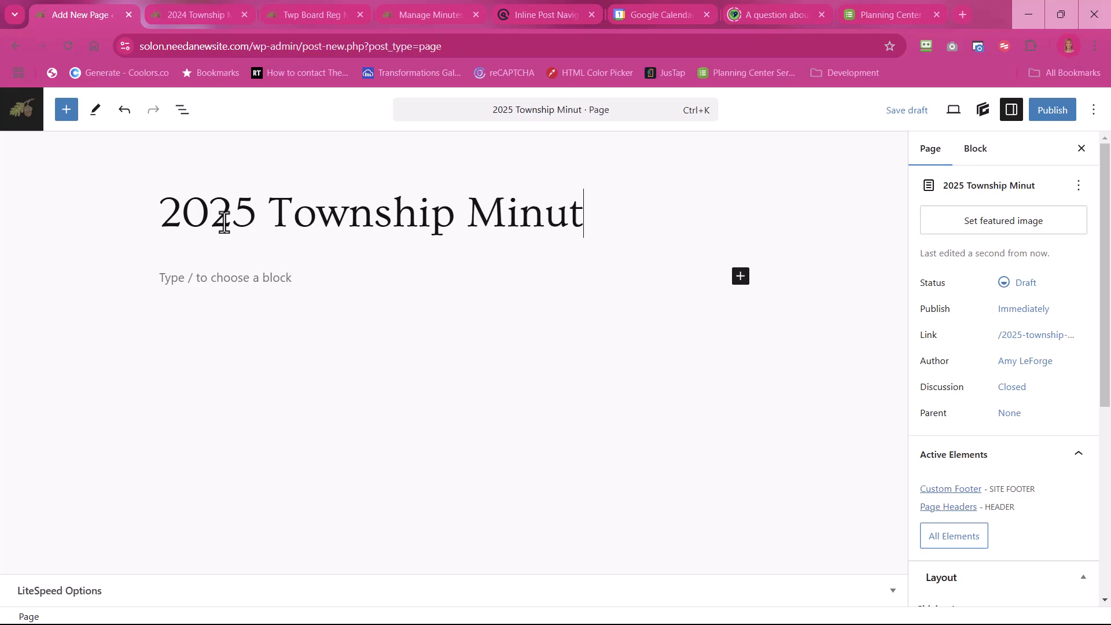
text(es (Archiv)
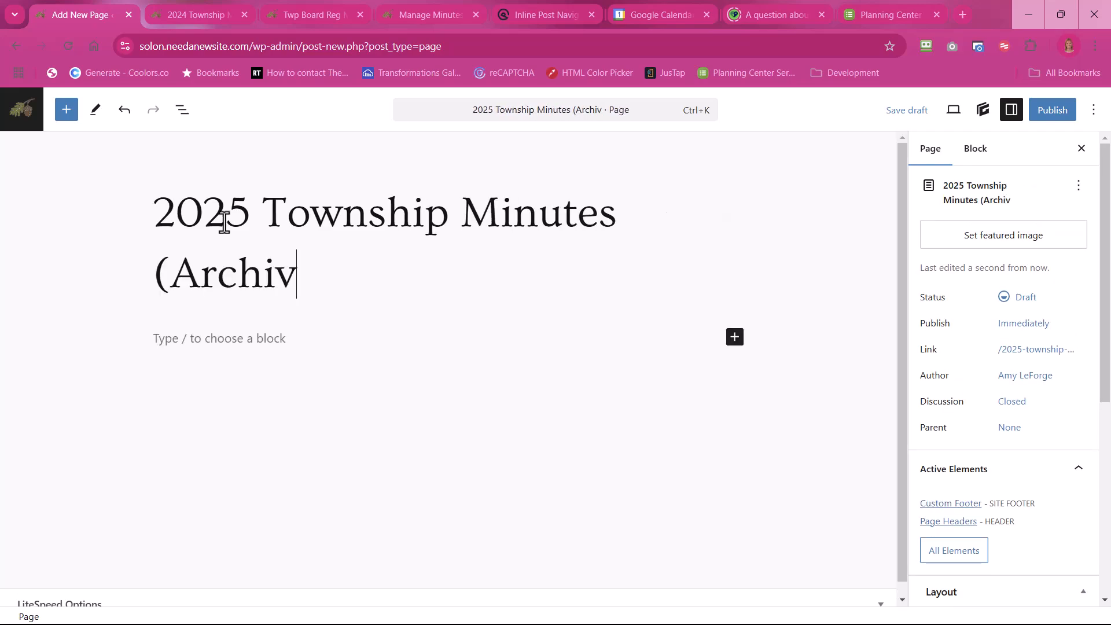
text(ed))
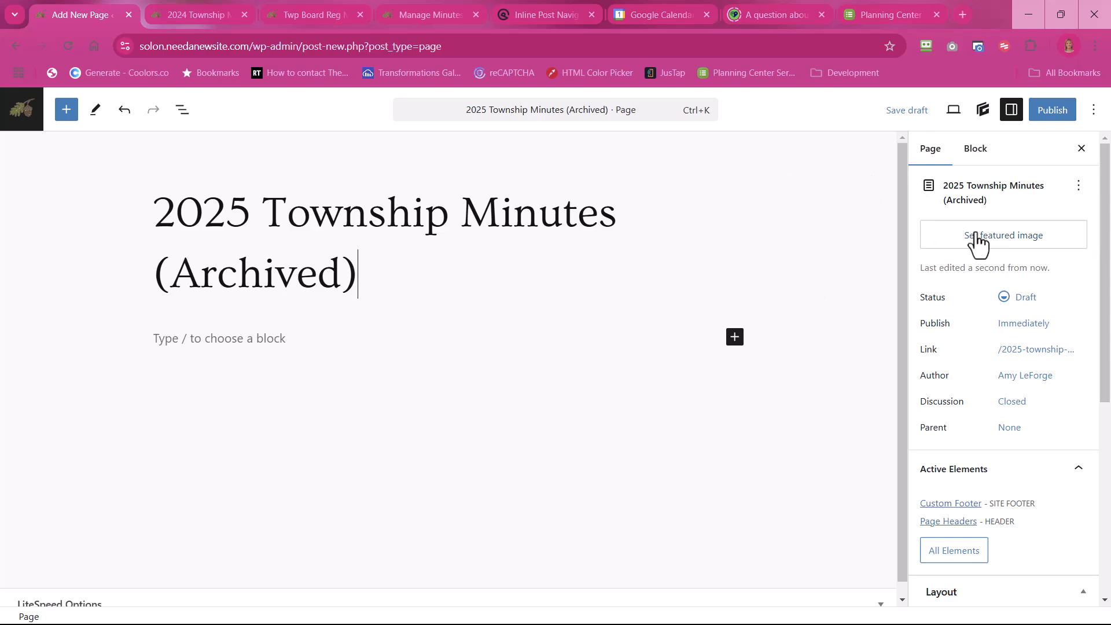
Step: Set the single-bench.jpg photo from the media library as the page's featured image
click(1013, 237)
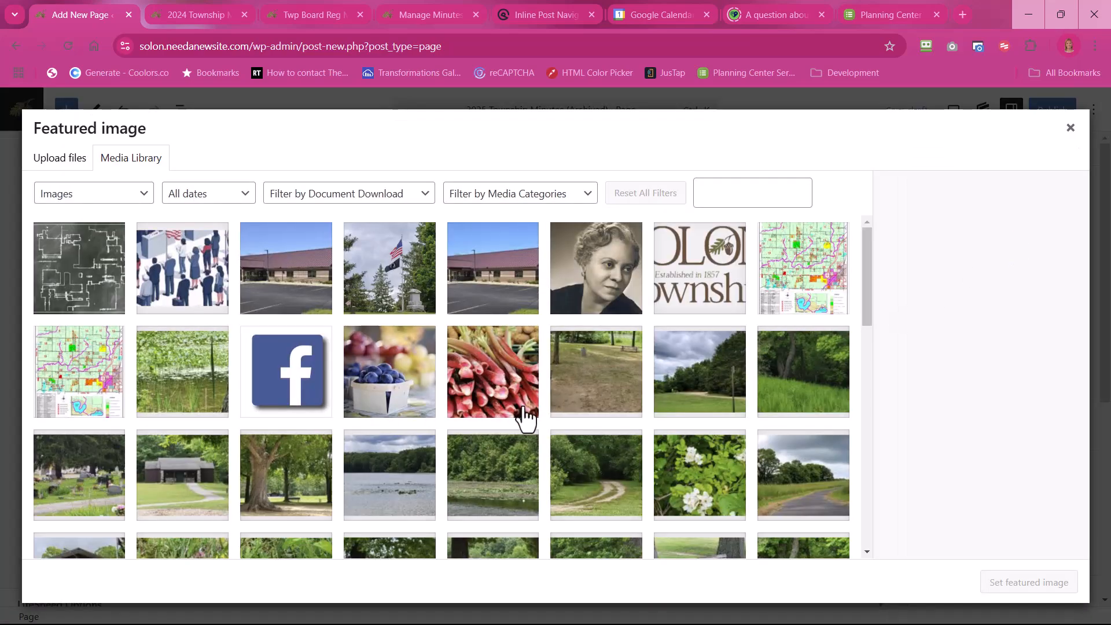
scroll(524, 415, down, 4)
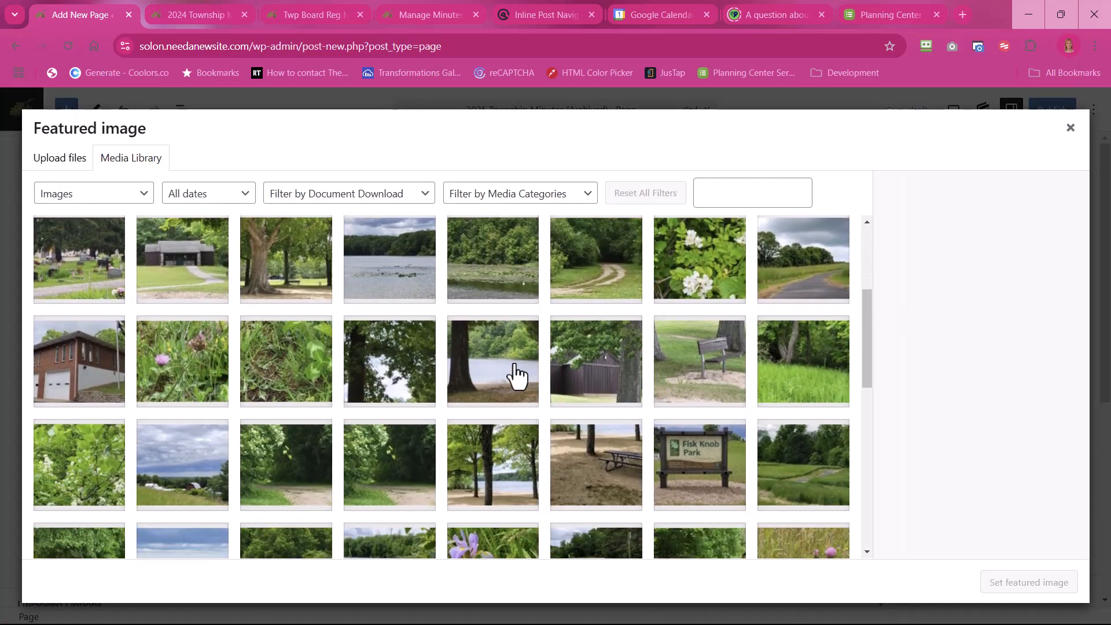
scroll(524, 376, down, 1)
scroll(645, 427, down, 5)
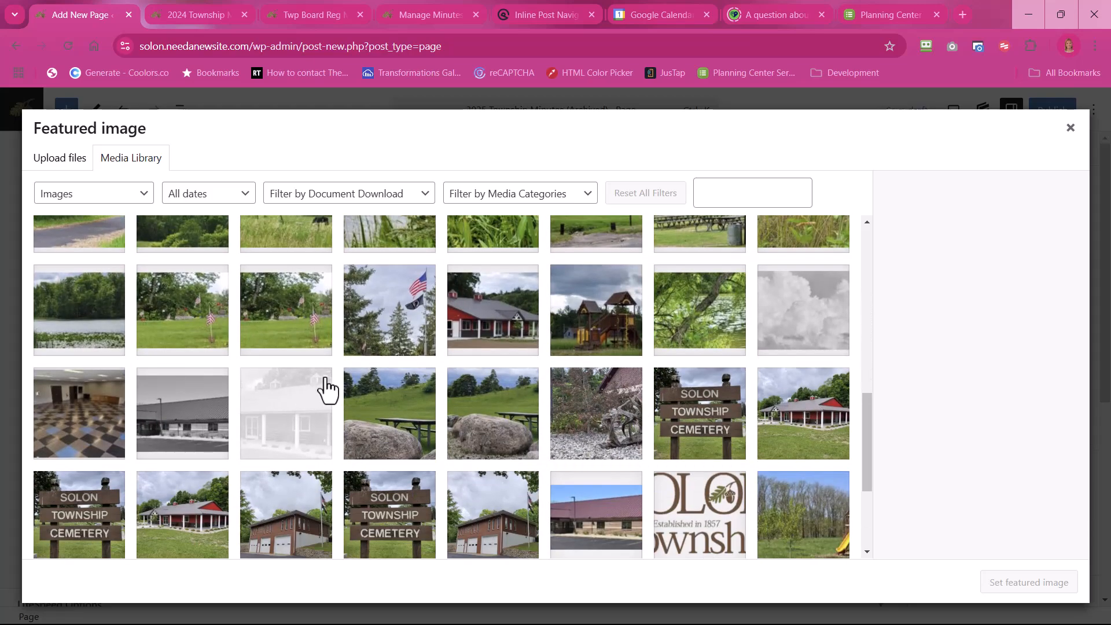
scroll(449, 441, up, 10)
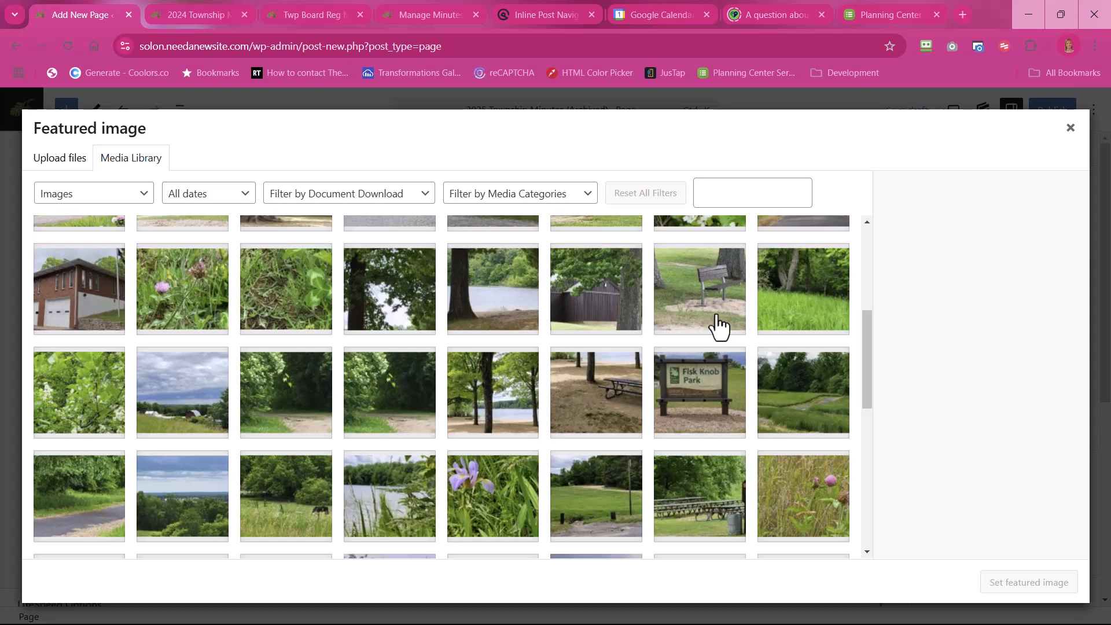
scroll(718, 327, up, 1)
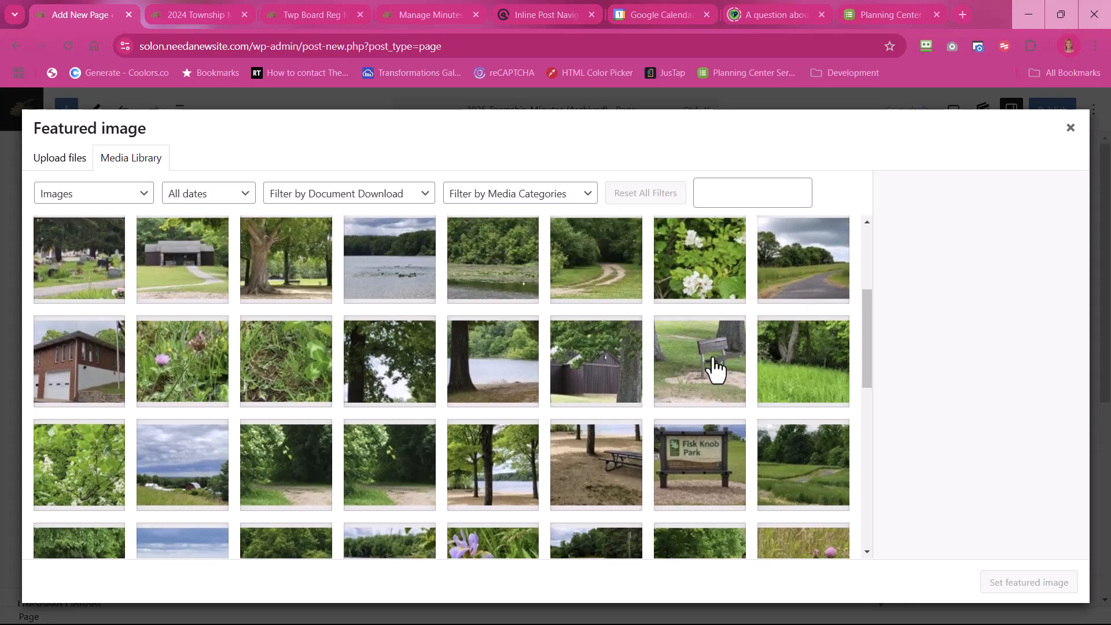
click(710, 368)
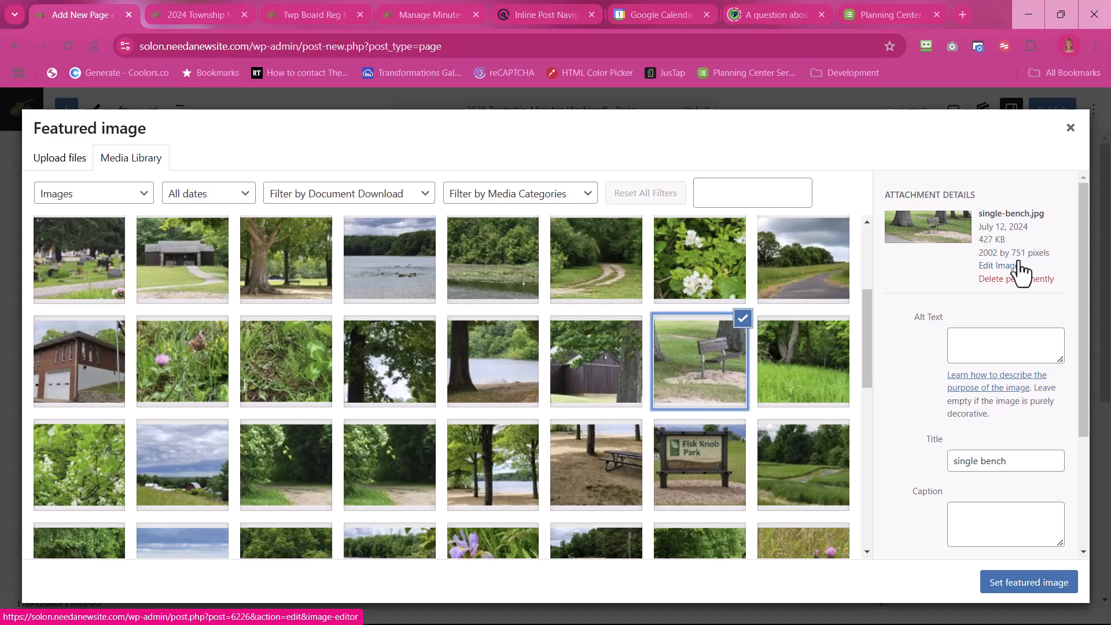
click(1028, 582)
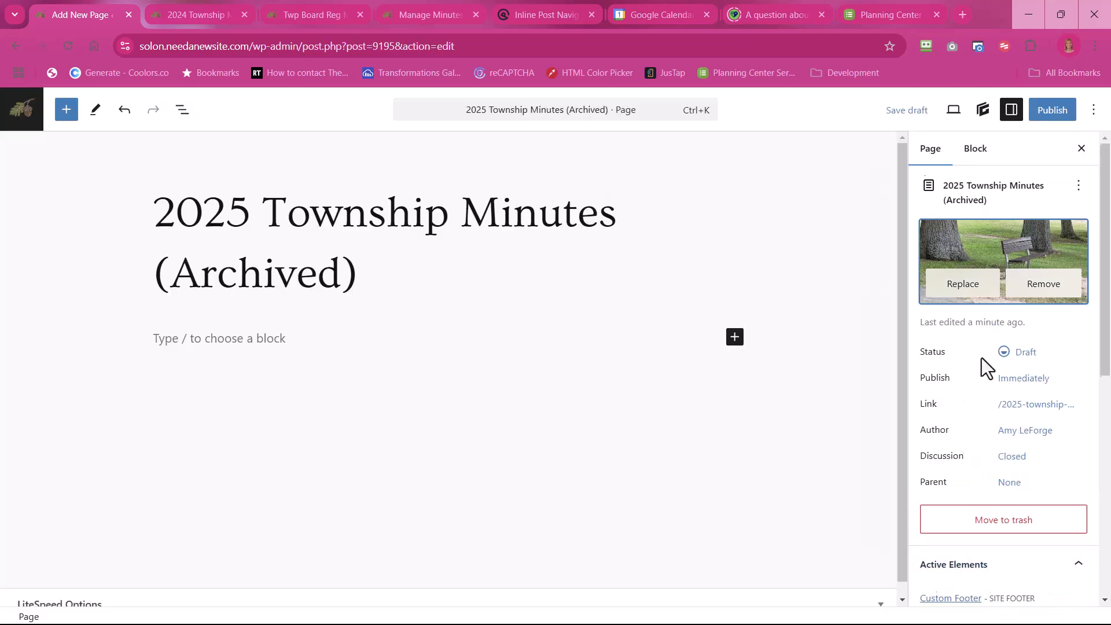
Step: Set the page's sidebar layout to No Sidebars and save the draft
scroll(982, 362, down, 3)
scroll(981, 364, down, 3)
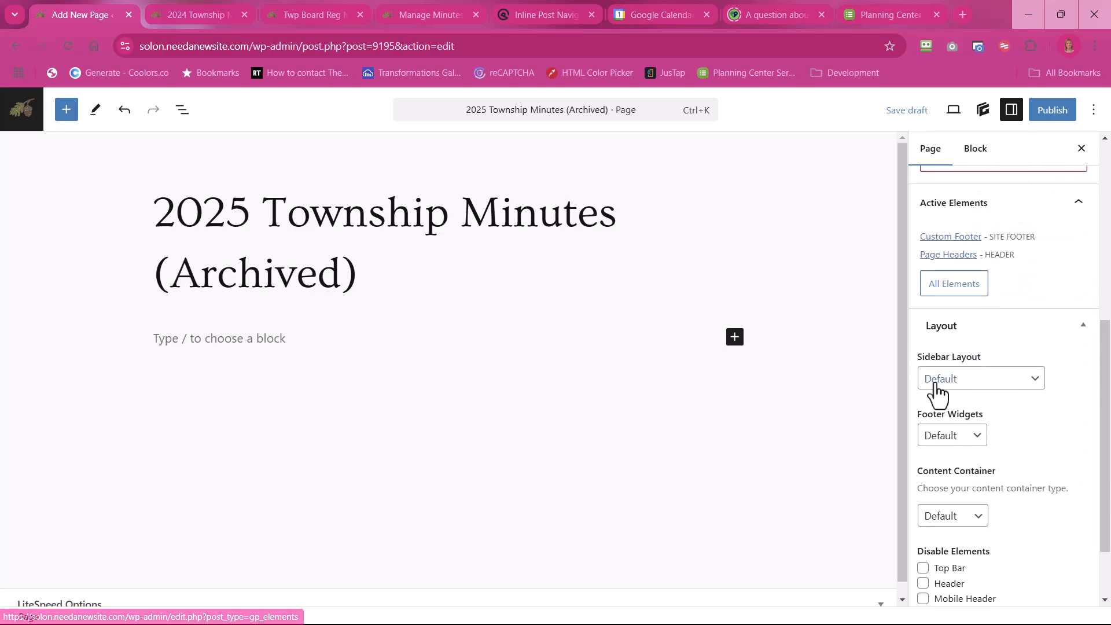
click(948, 385)
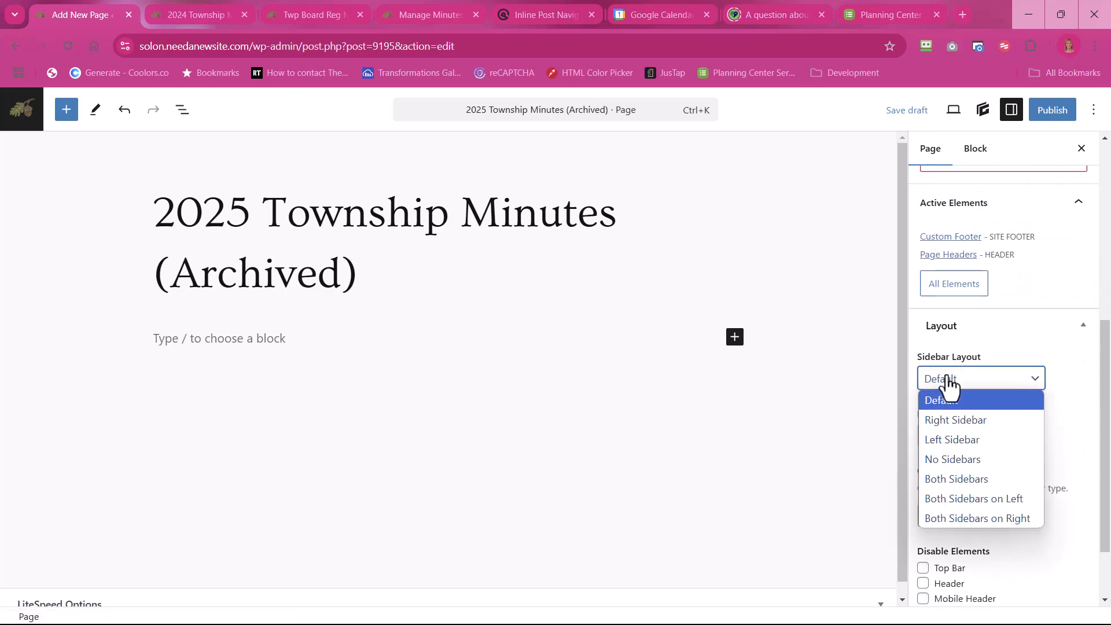
click(957, 460)
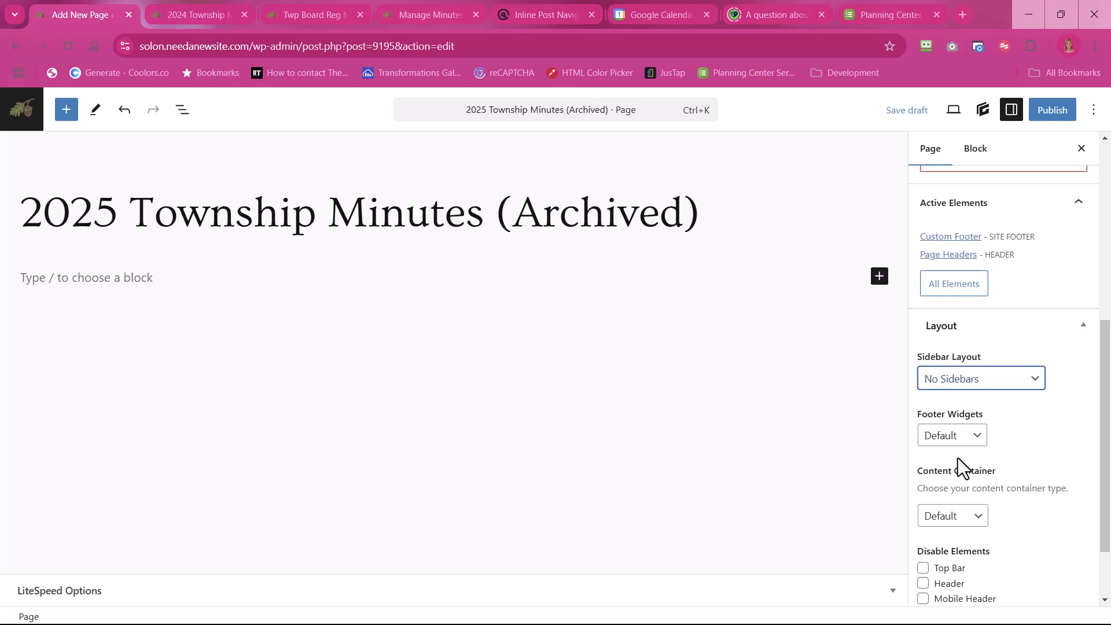
click(920, 113)
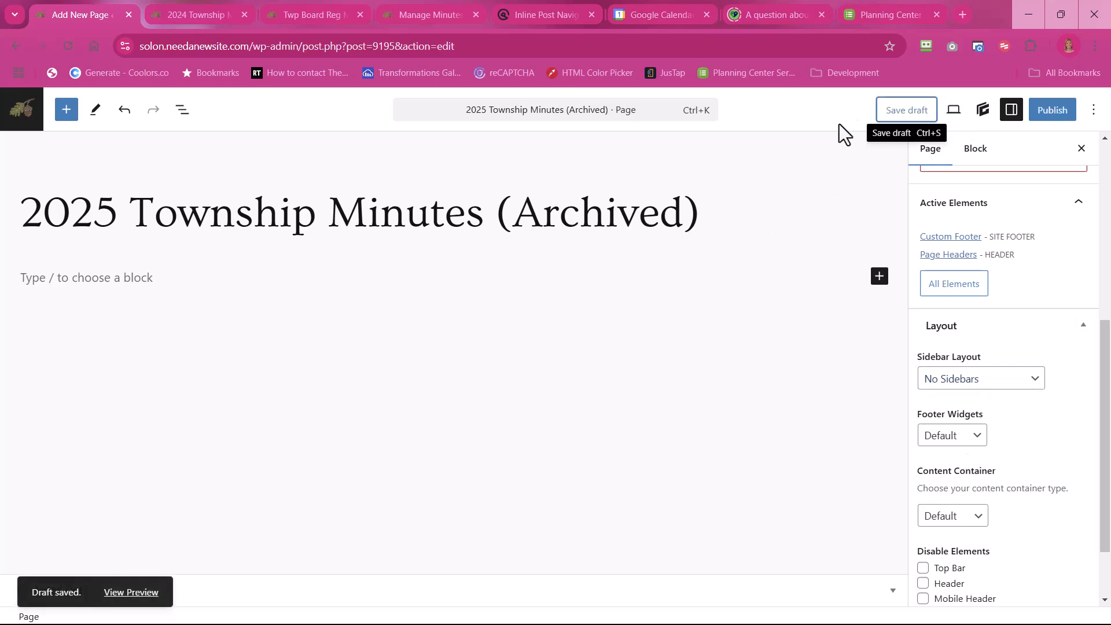
Step: Insert the saved "Minutes Page Template" pattern into the page body below the title
click(184, 120)
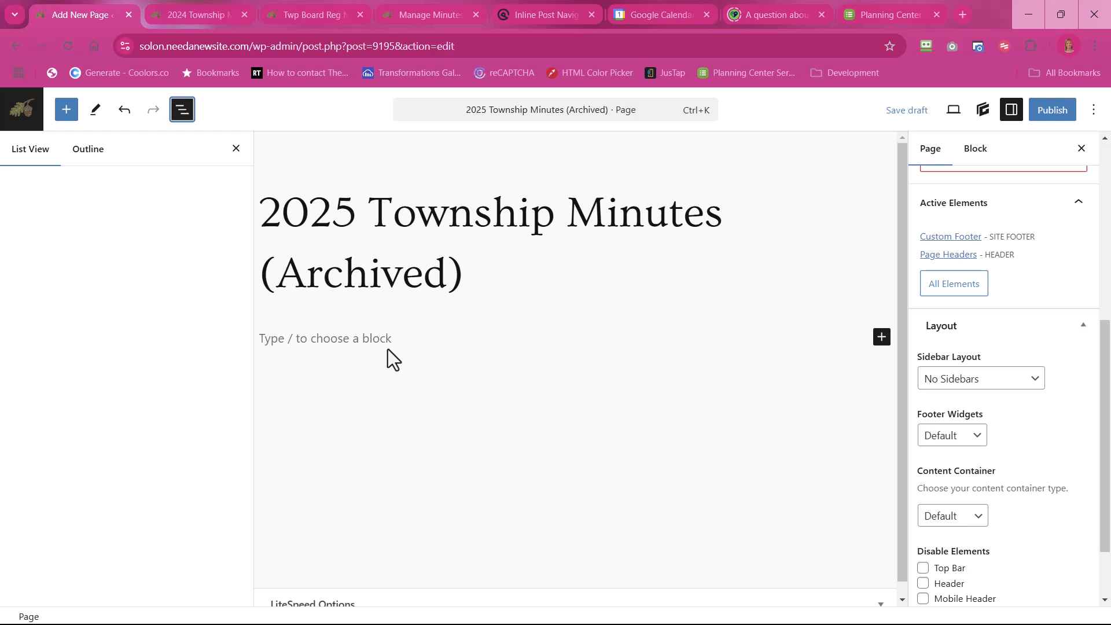
click(882, 338)
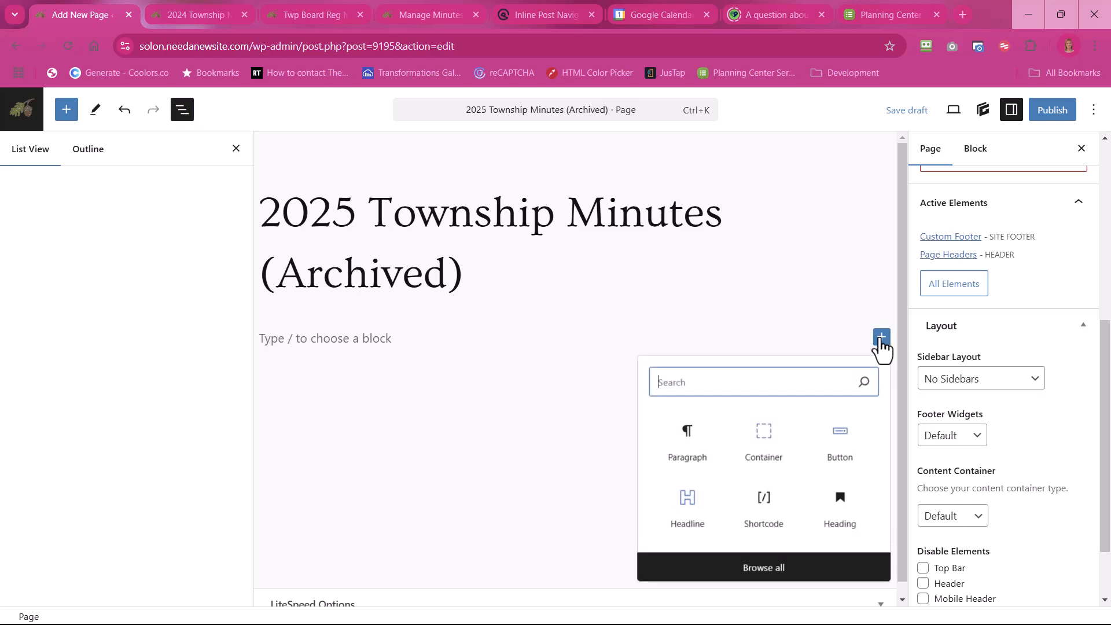
click(783, 570)
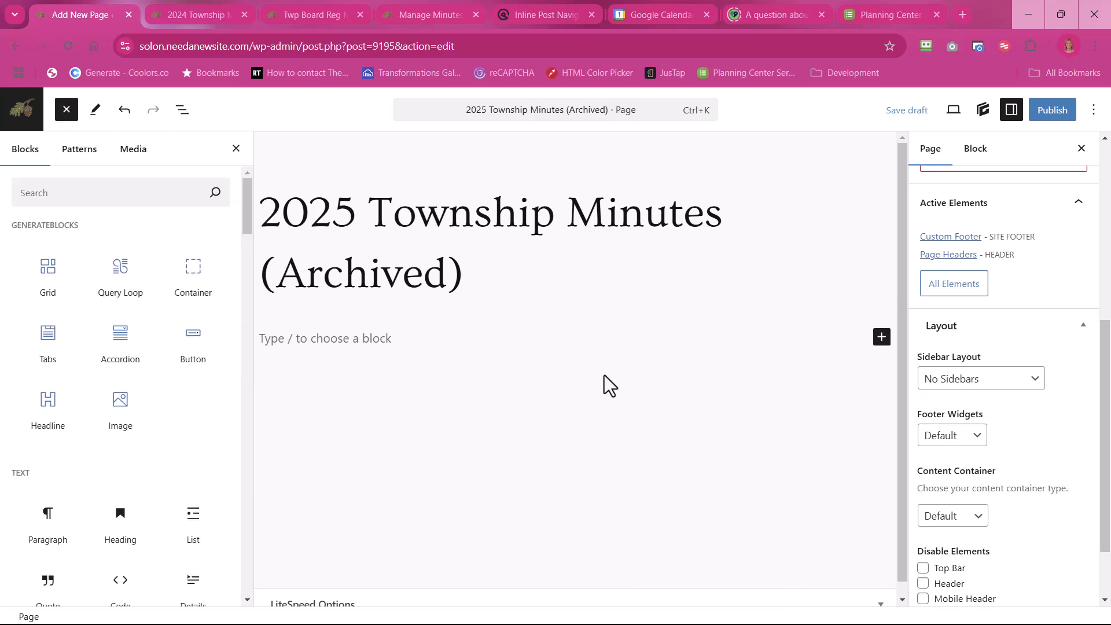
click(80, 155)
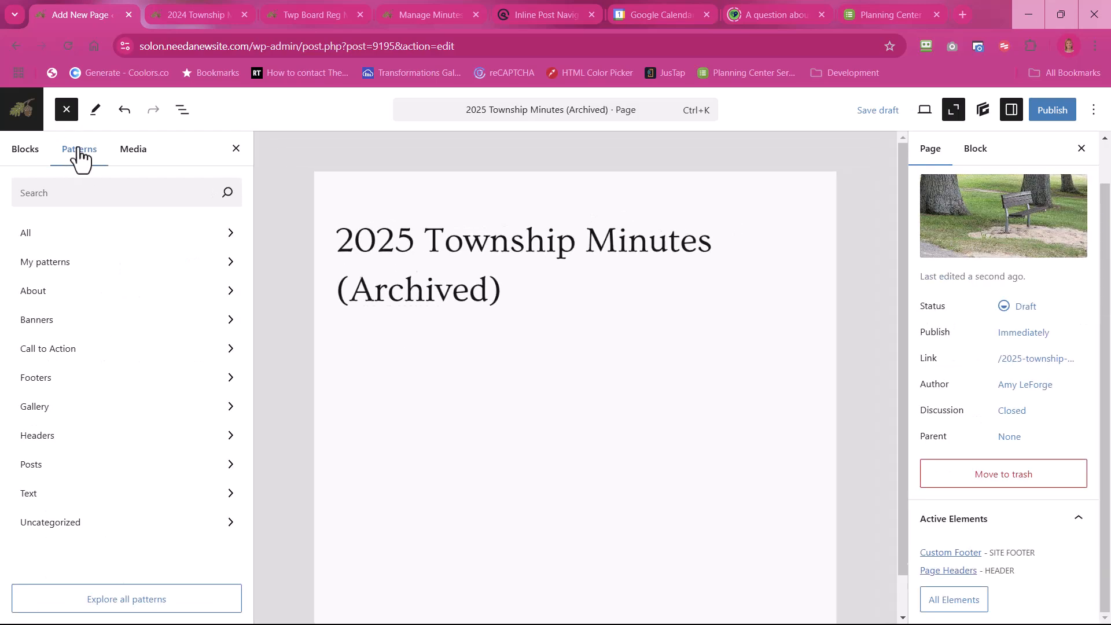
click(60, 267)
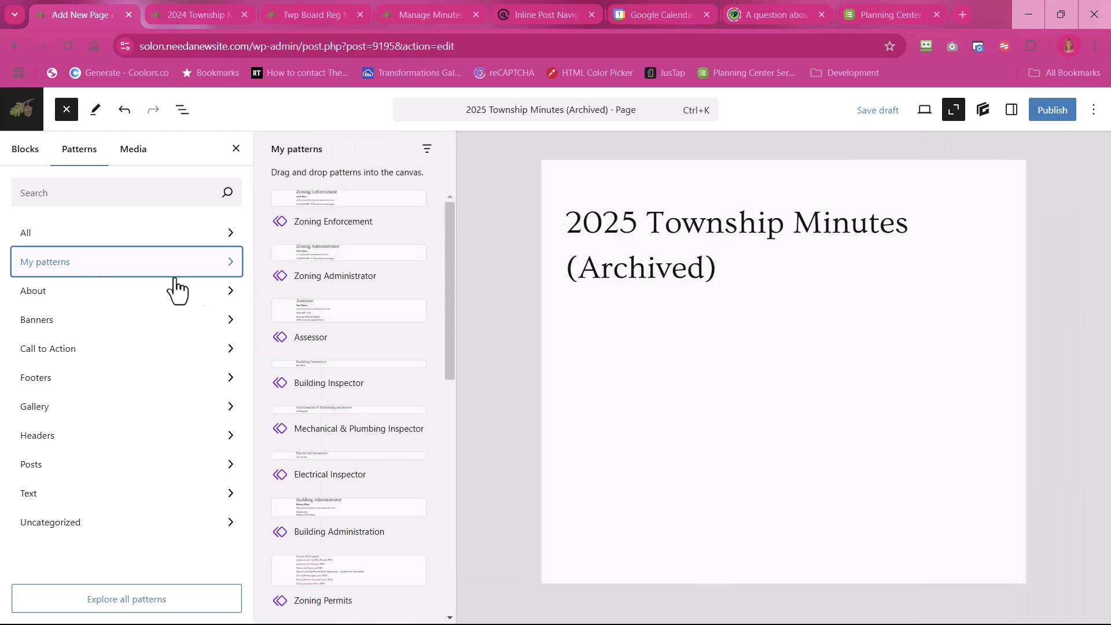
scroll(325, 240, down, 8)
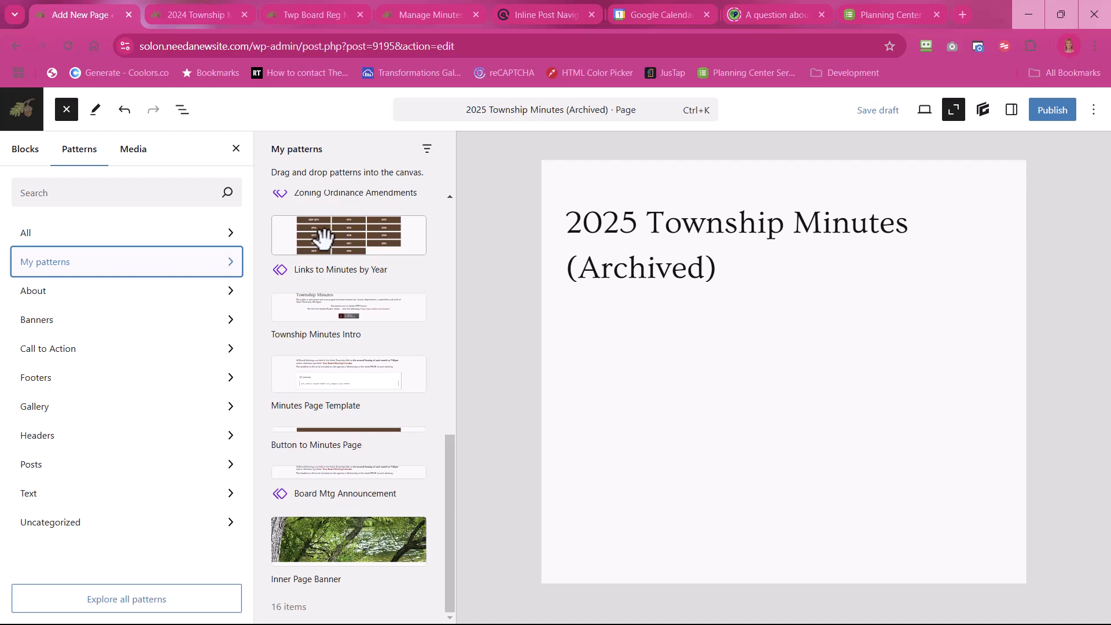
click(320, 381)
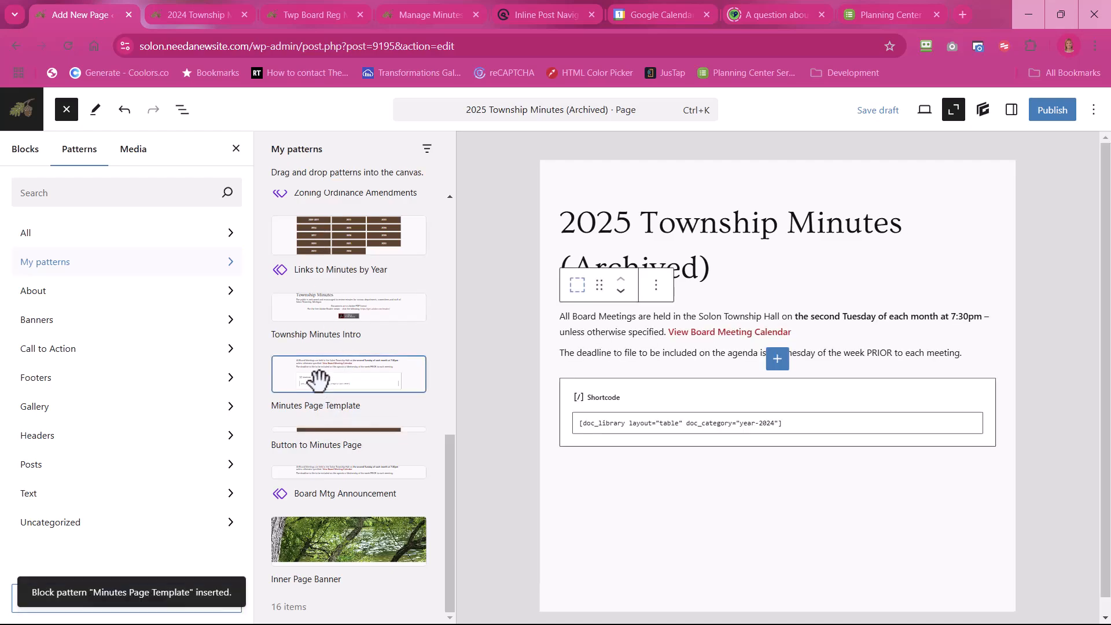
Step: Open the page's block list with both containers expanded and change the shortcode's doc_category to "year-2025"
click(508, 230)
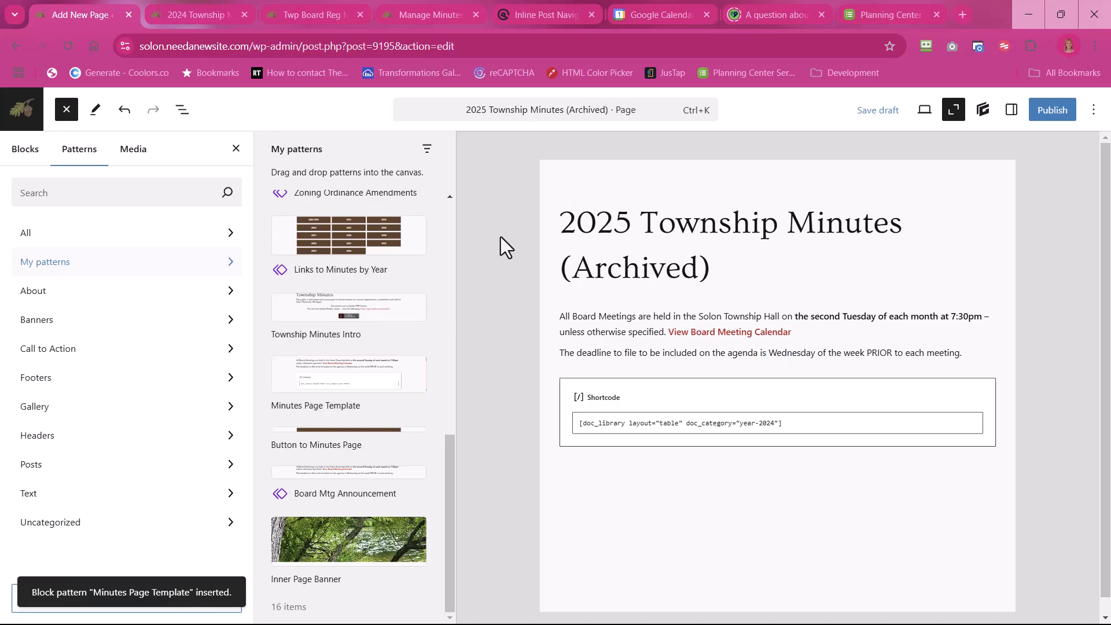
click(888, 110)
click(67, 114)
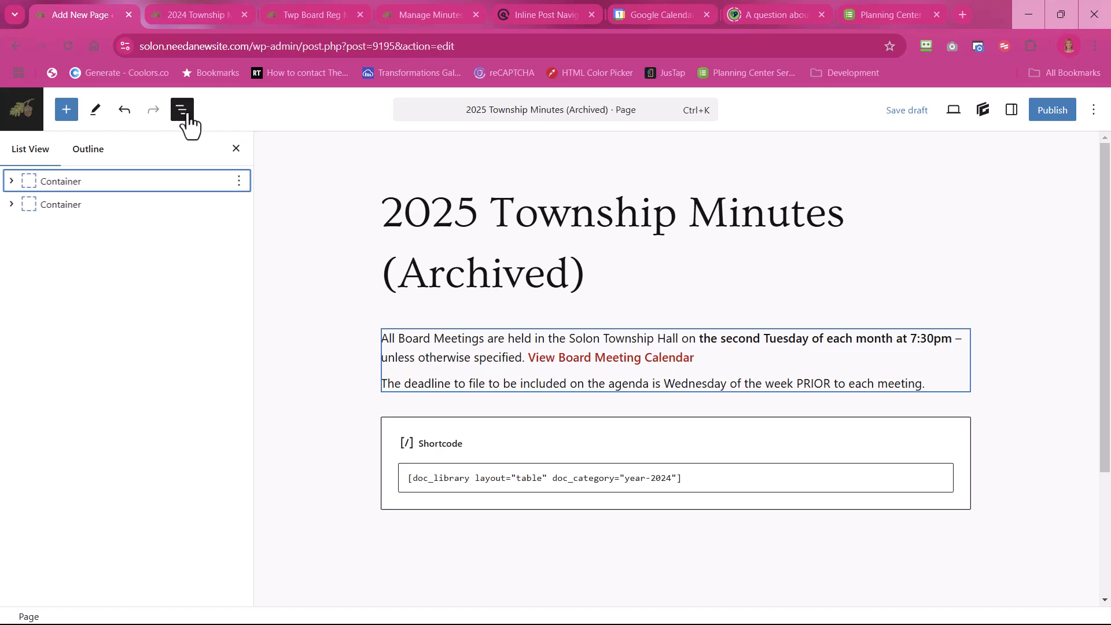
click(11, 183)
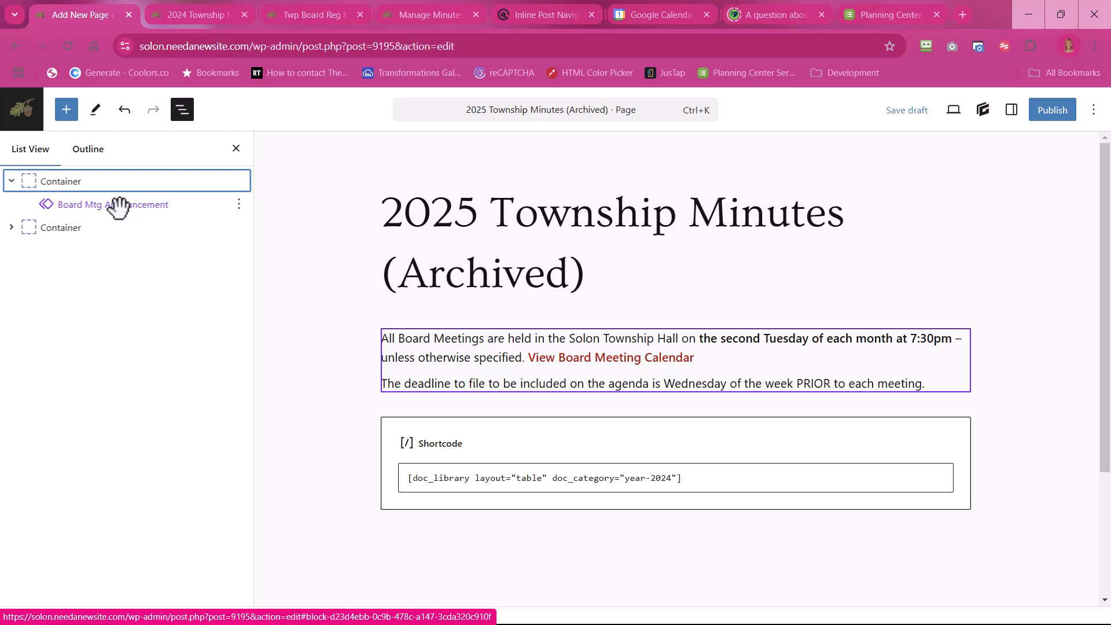
click(11, 229)
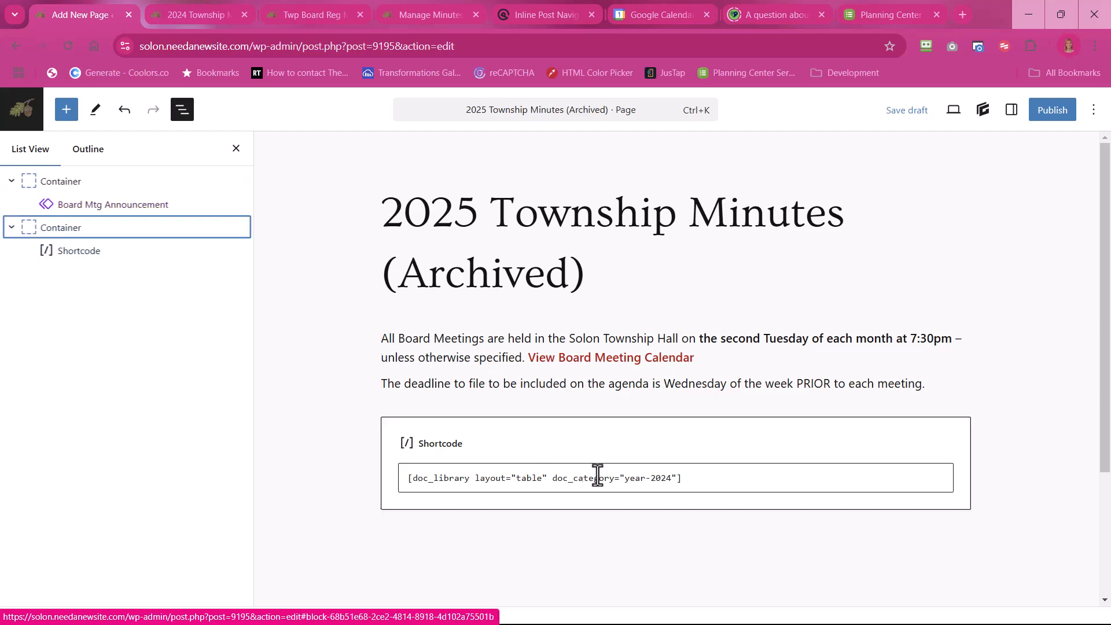
click(668, 478)
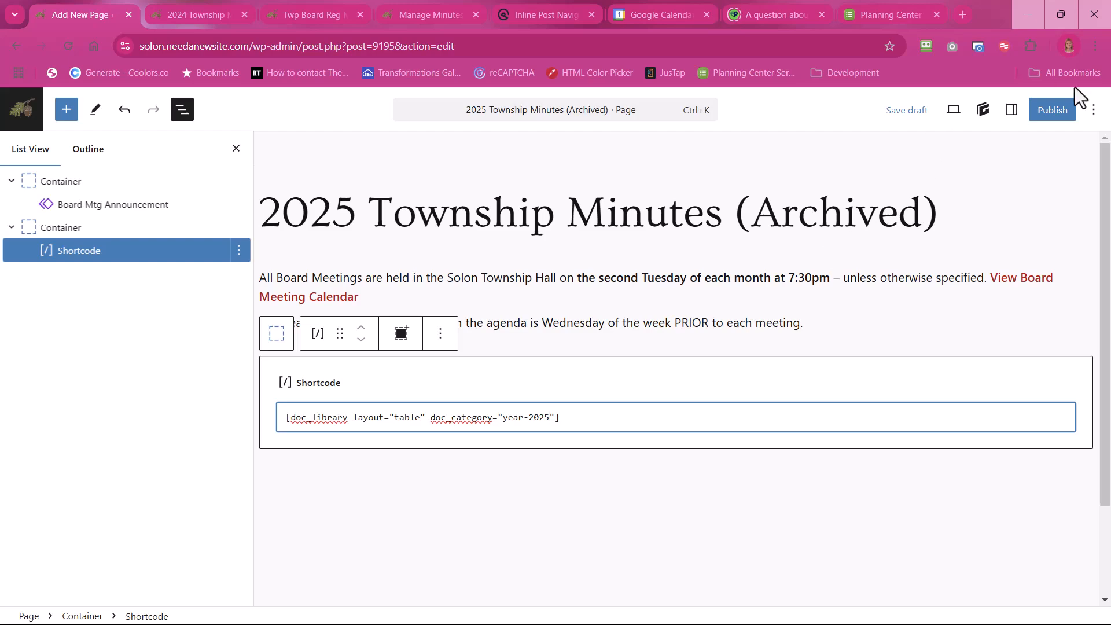
Step: Publish the 2025 Township Minutes (Archived) page and review its banner, meeting text and document table on the live site
click(1052, 113)
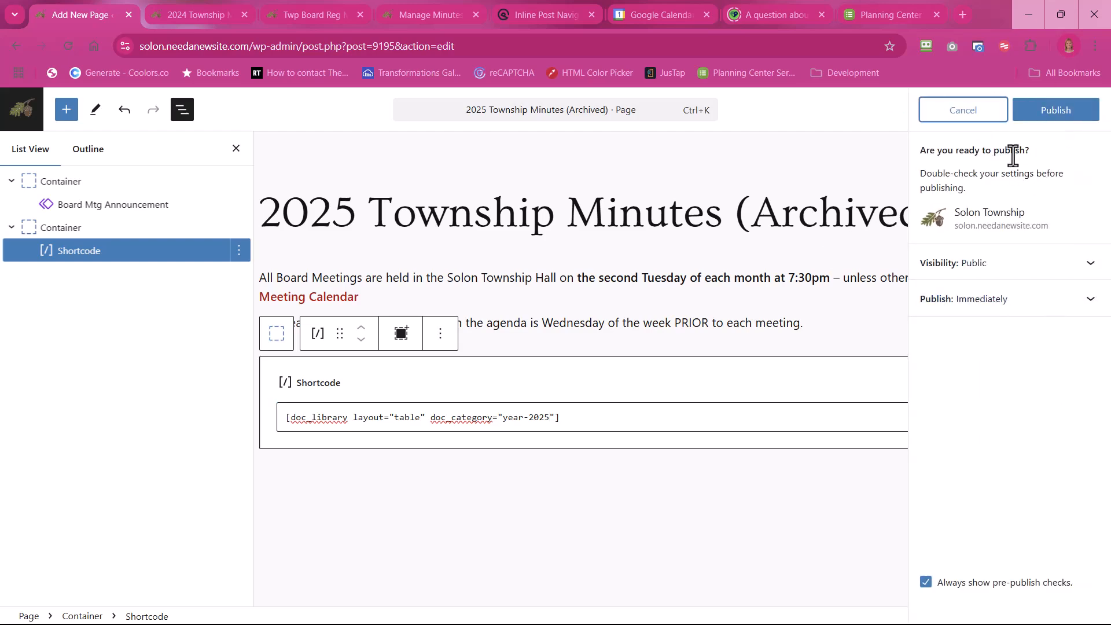
click(1057, 116)
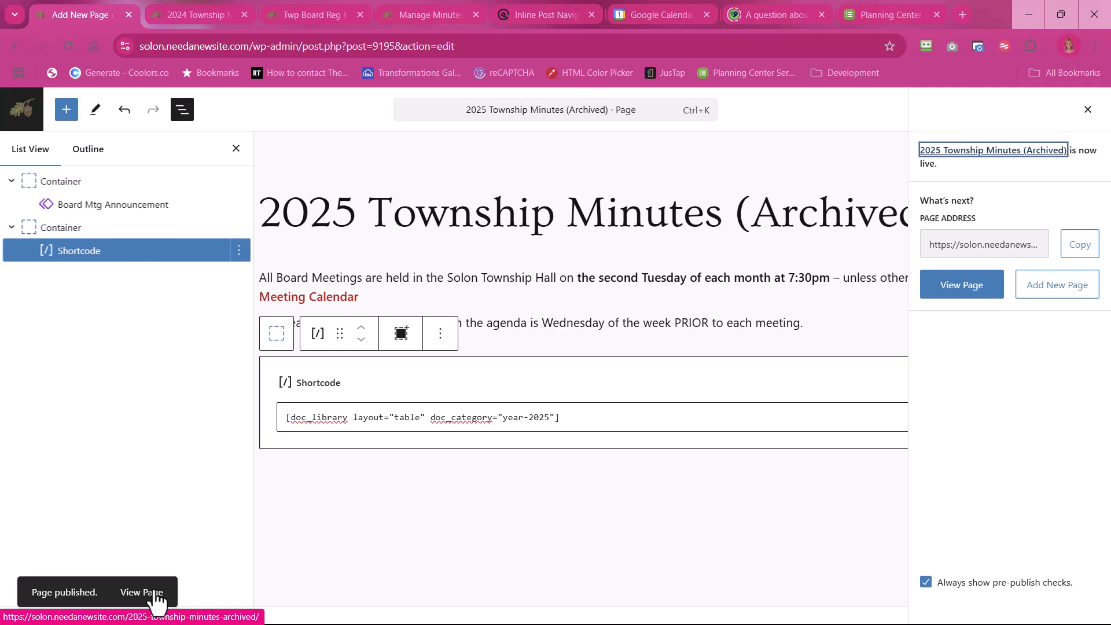
click(961, 289)
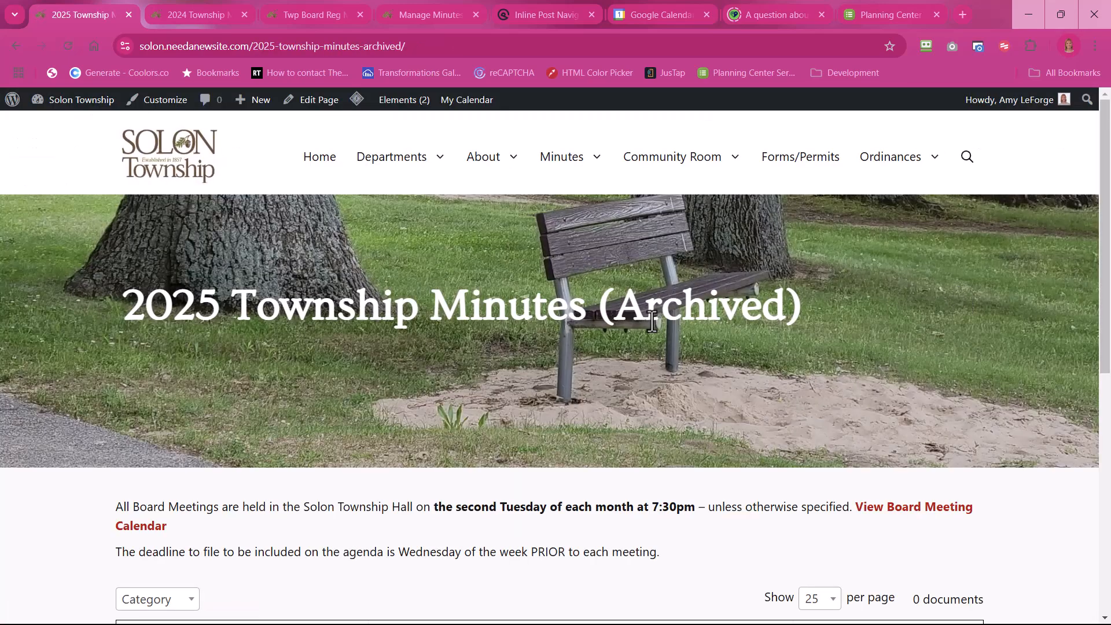
scroll(653, 322, down, 2)
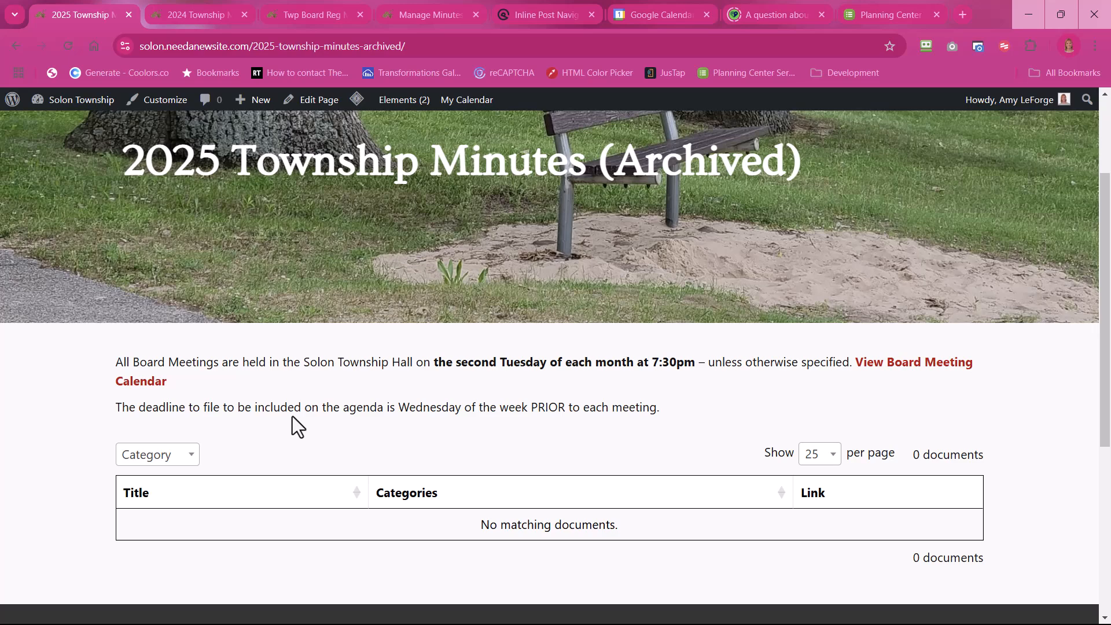
scroll(463, 503, down, 1)
scroll(466, 506, down, 3)
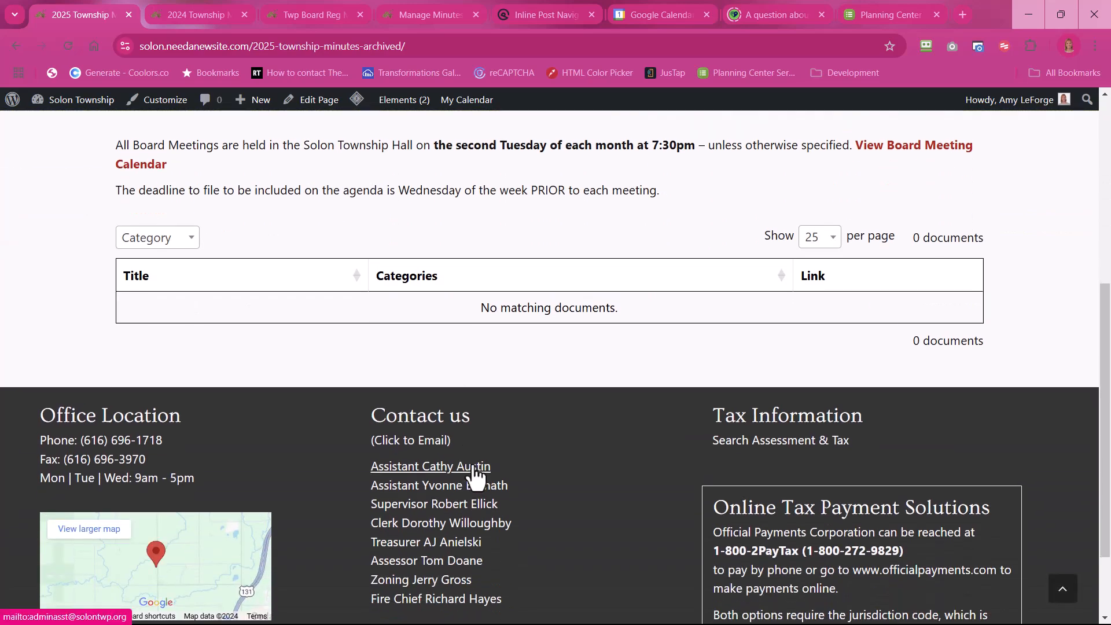
scroll(474, 476, up, 1)
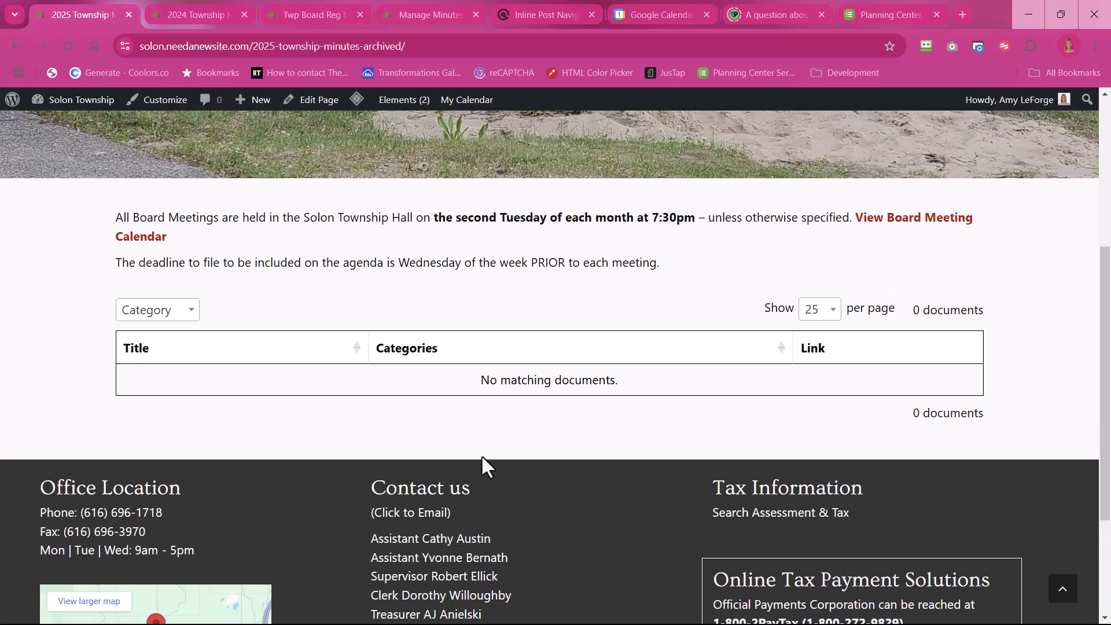
scroll(481, 463, up, 2)
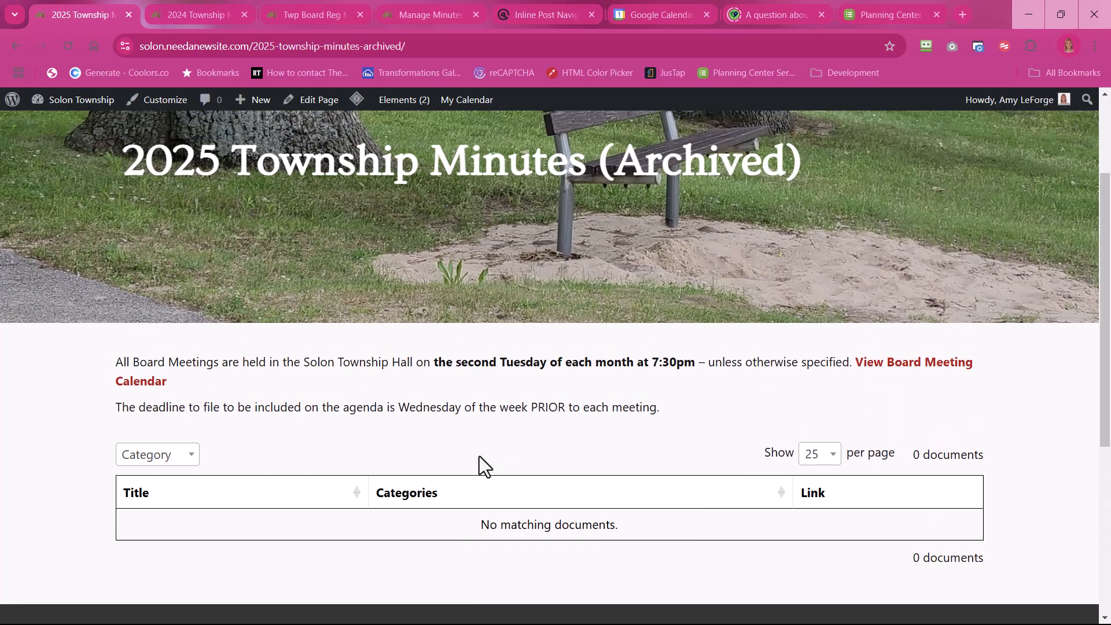
Step: Open the site's Board Minutes page in the 2024 archive's browser tab and find its links to minutes by year
click(191, 15)
mouse_move(560, 174)
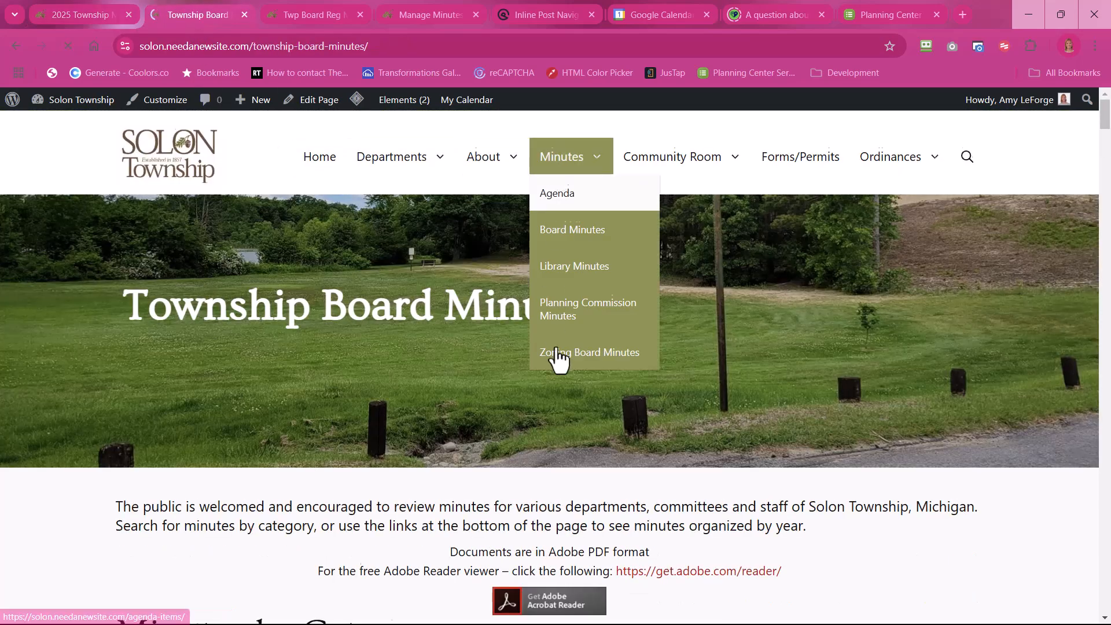
scroll(556, 349, down, 15)
scroll(557, 346, down, 10)
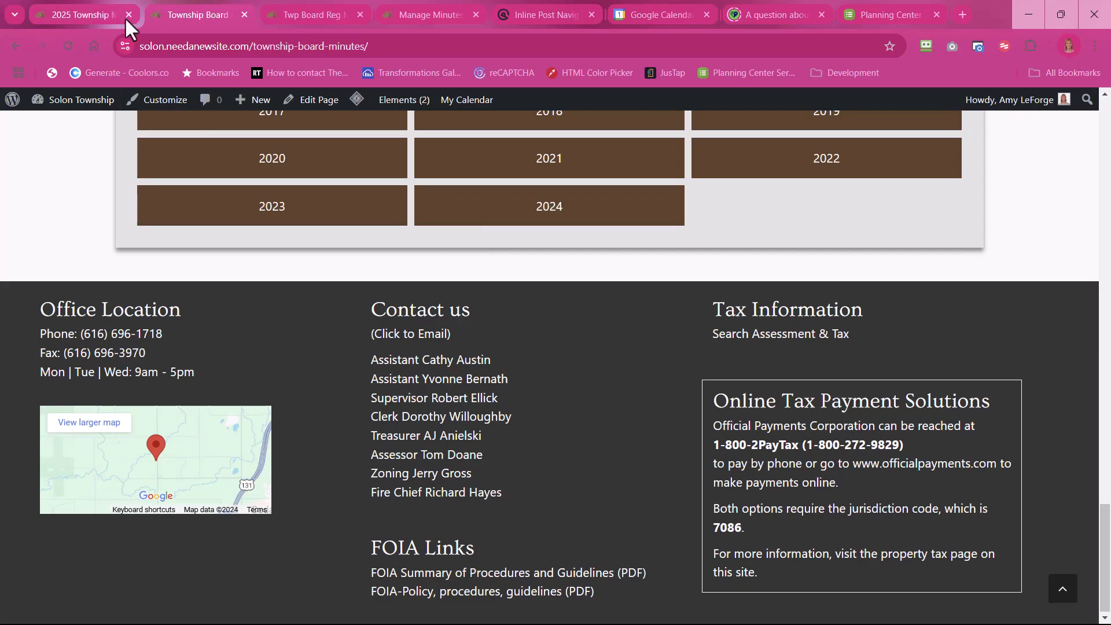
Step: Copy the web address of the published 2025 Township Minutes (Archived) page
click(75, 8)
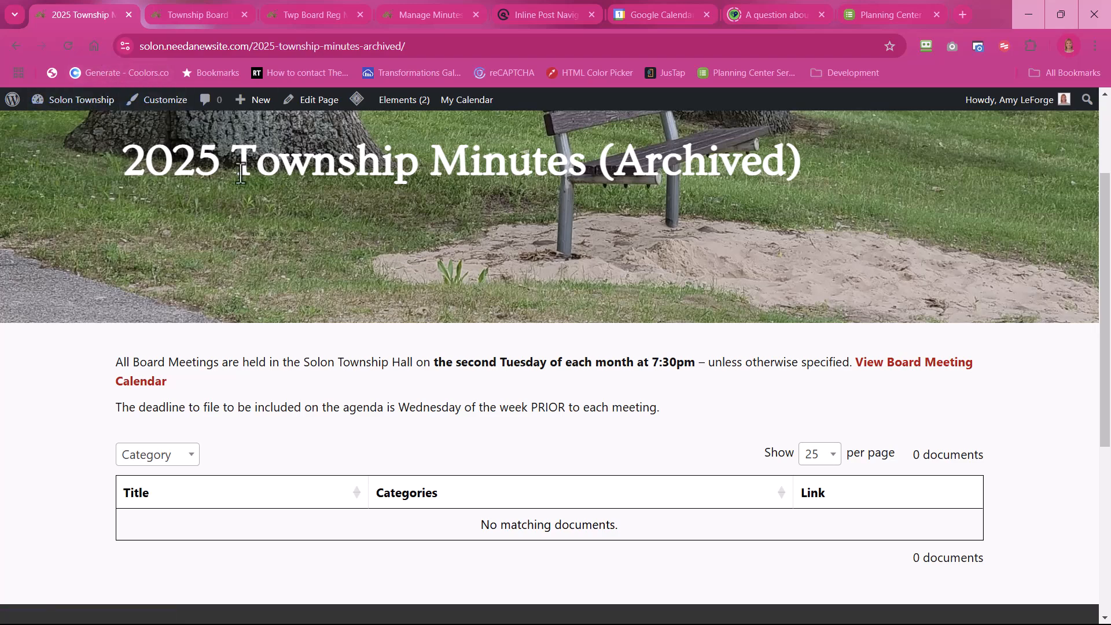
click(425, 46)
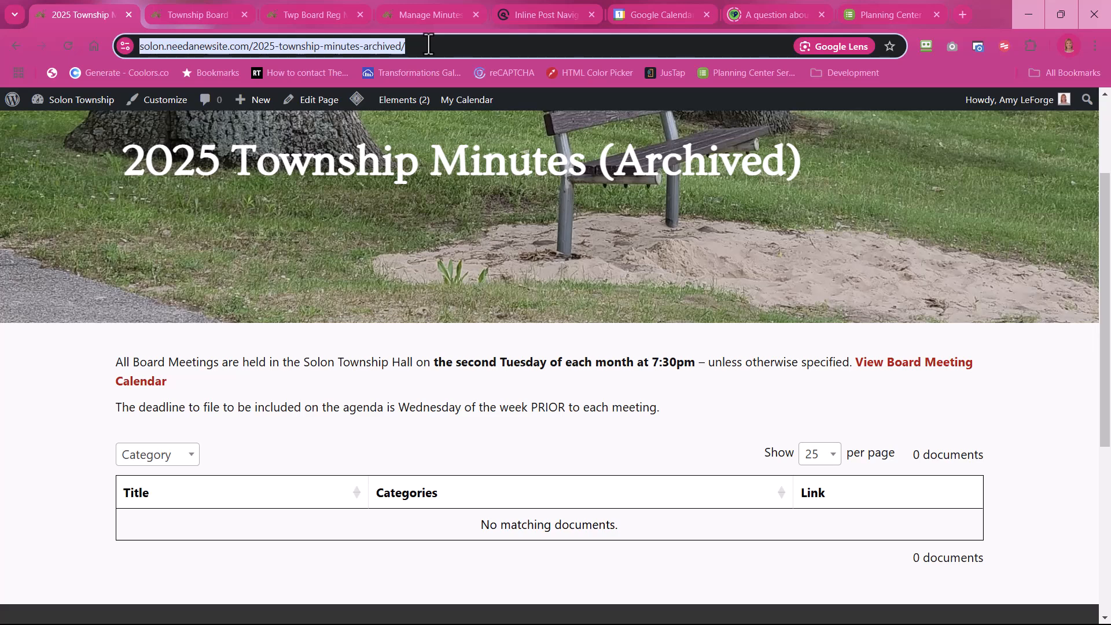
right_click(367, 45)
click(416, 180)
click(243, 228)
scroll(242, 223, up, 3)
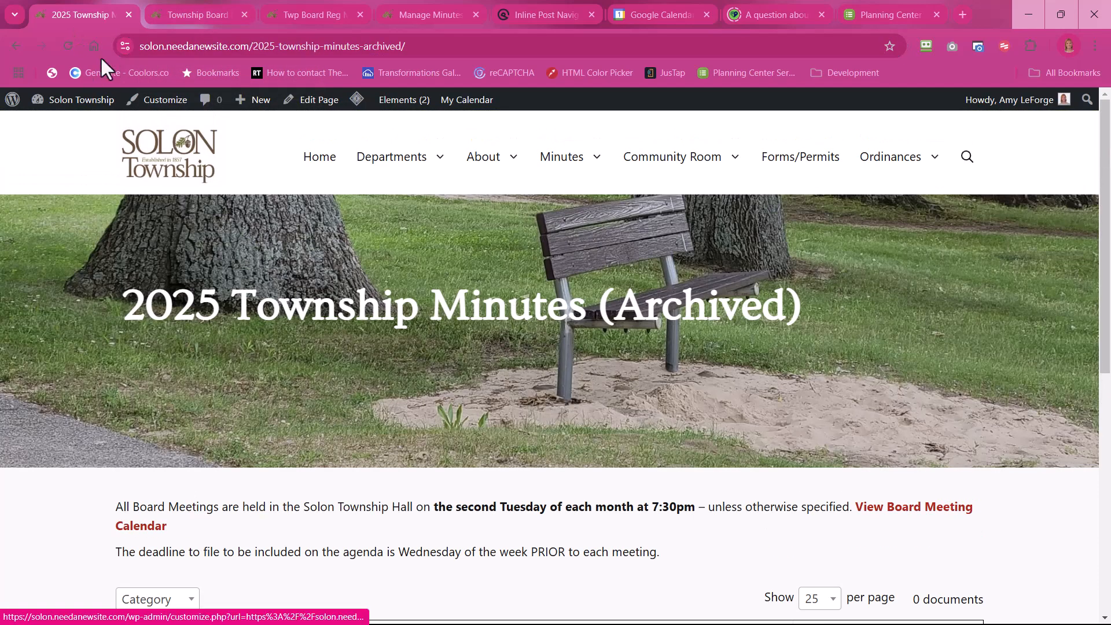
Step: Edit the Township Board Minutes page and open the original "Links to Minutes by Year" pattern inside its last container
click(176, 14)
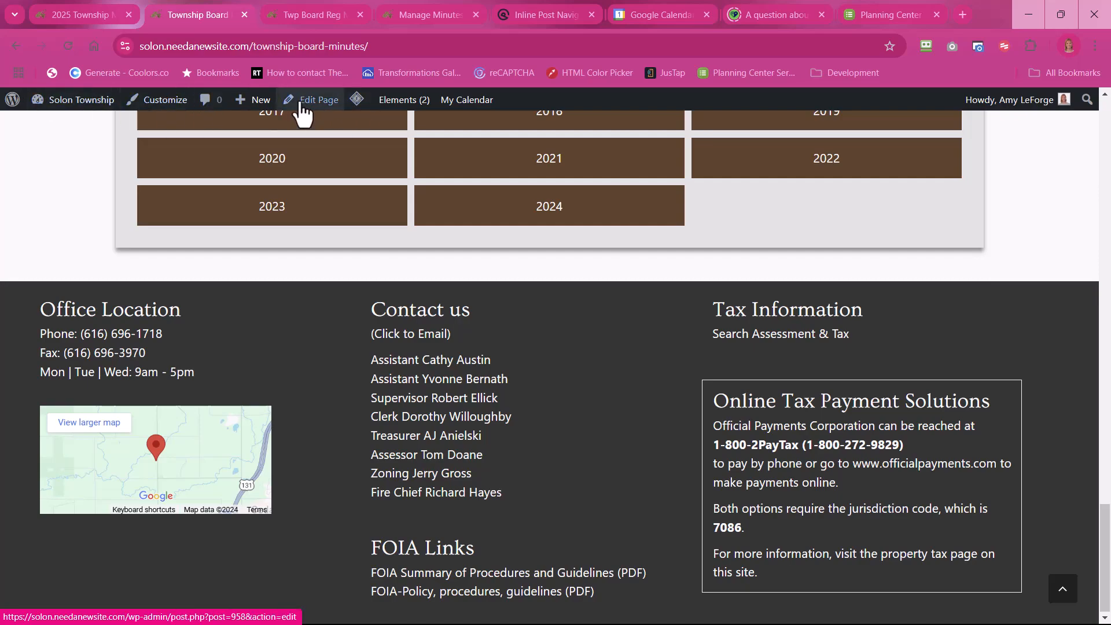
scroll(352, 208, up, 4)
scroll(353, 207, up, 1)
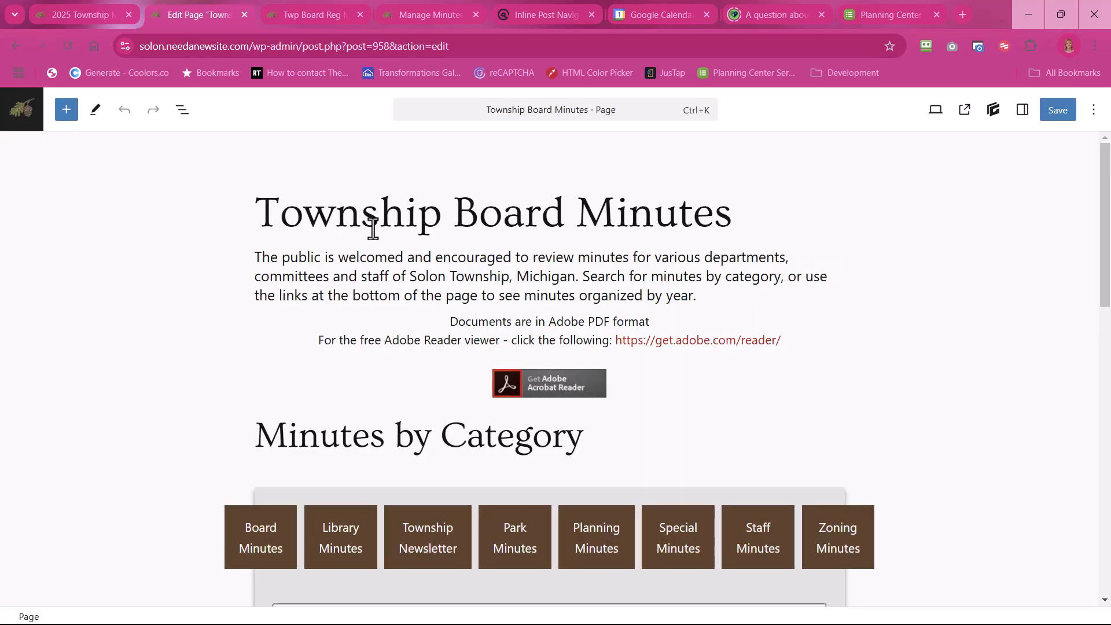
click(181, 115)
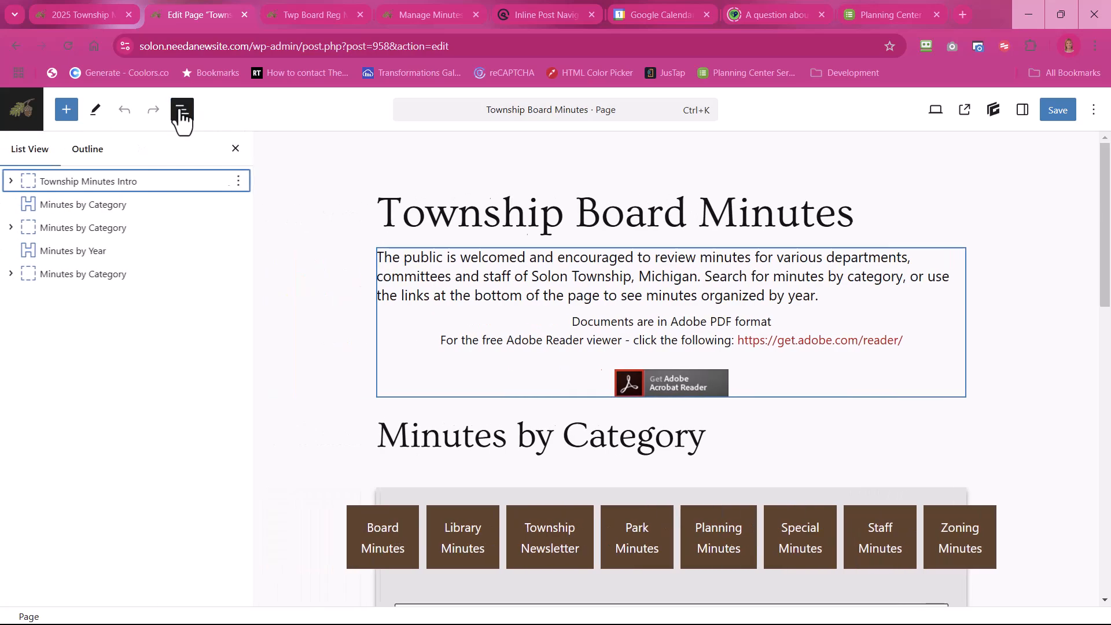
click(12, 274)
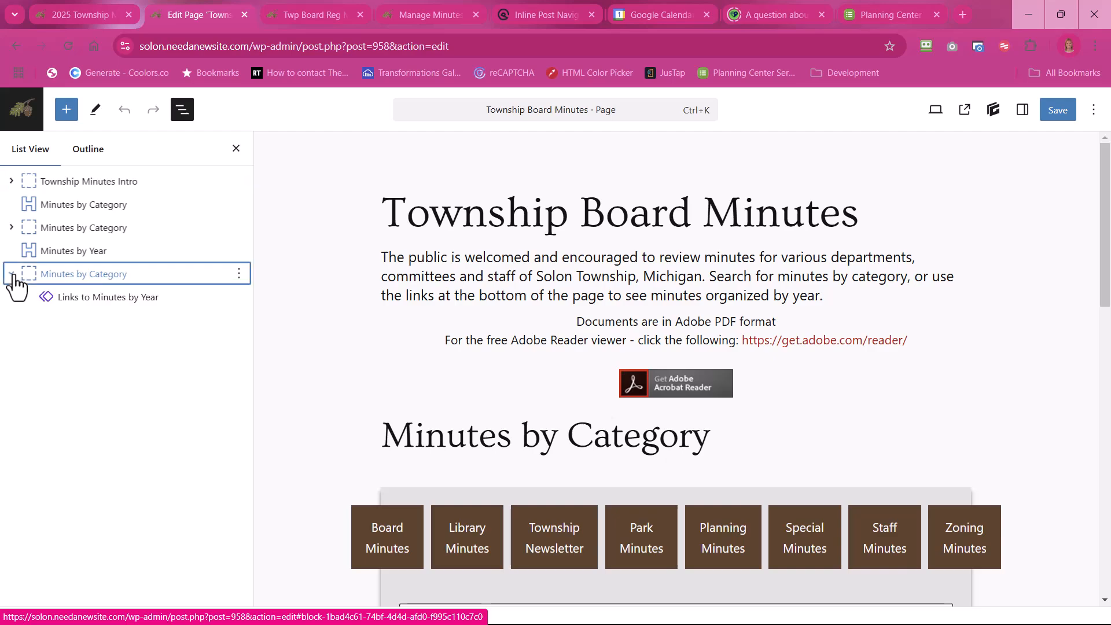
click(108, 302)
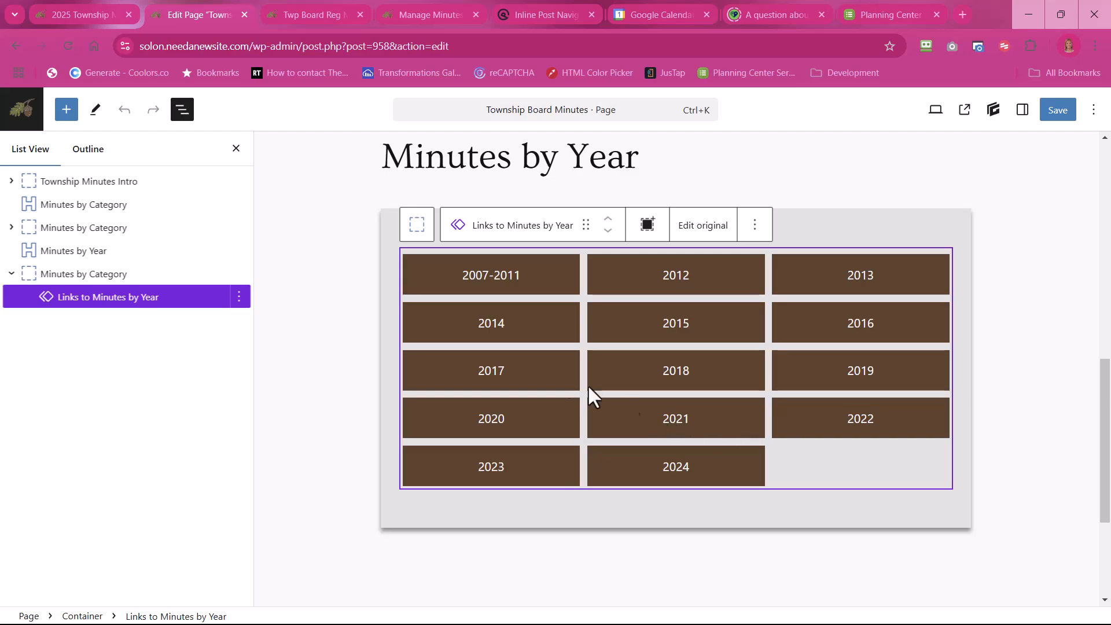
click(704, 228)
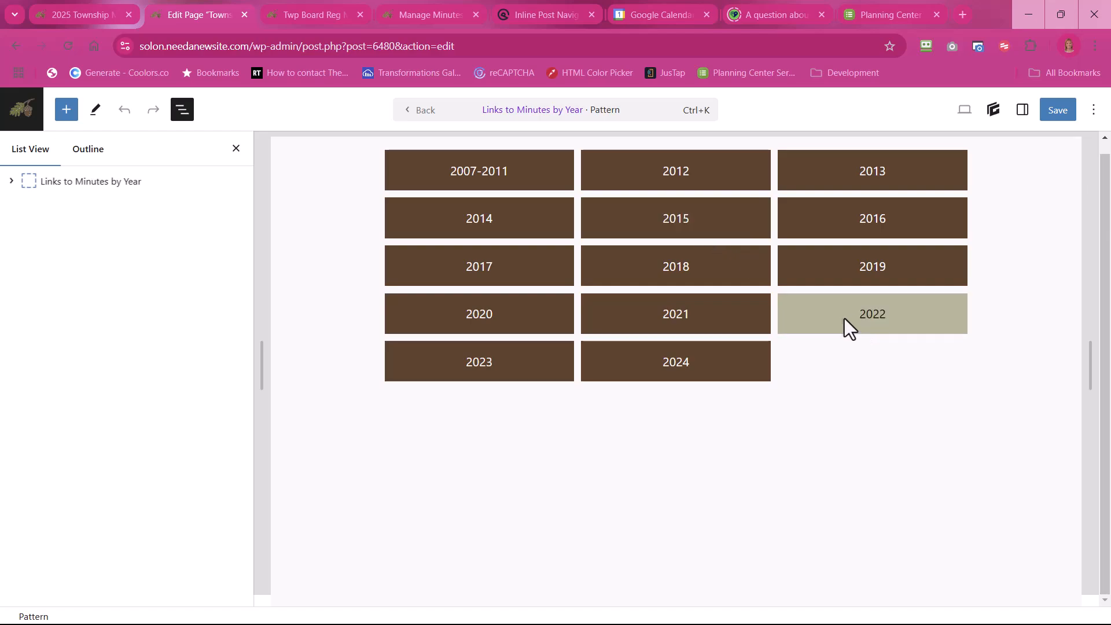
Step: Duplicate the 2022 button in the third column of the year links grid
click(805, 323)
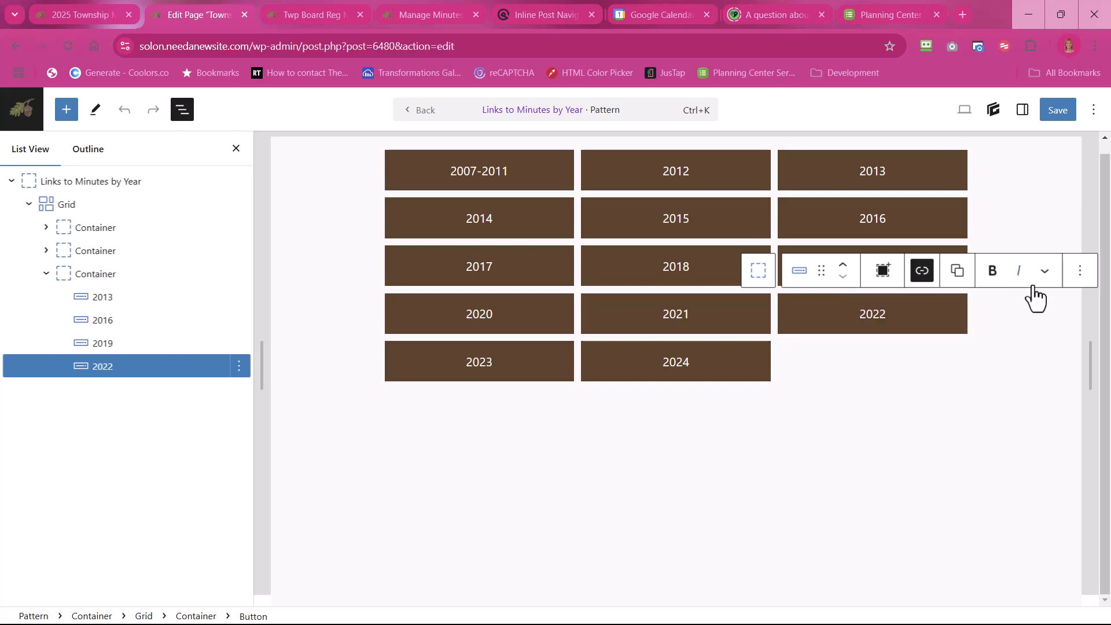
click(1081, 278)
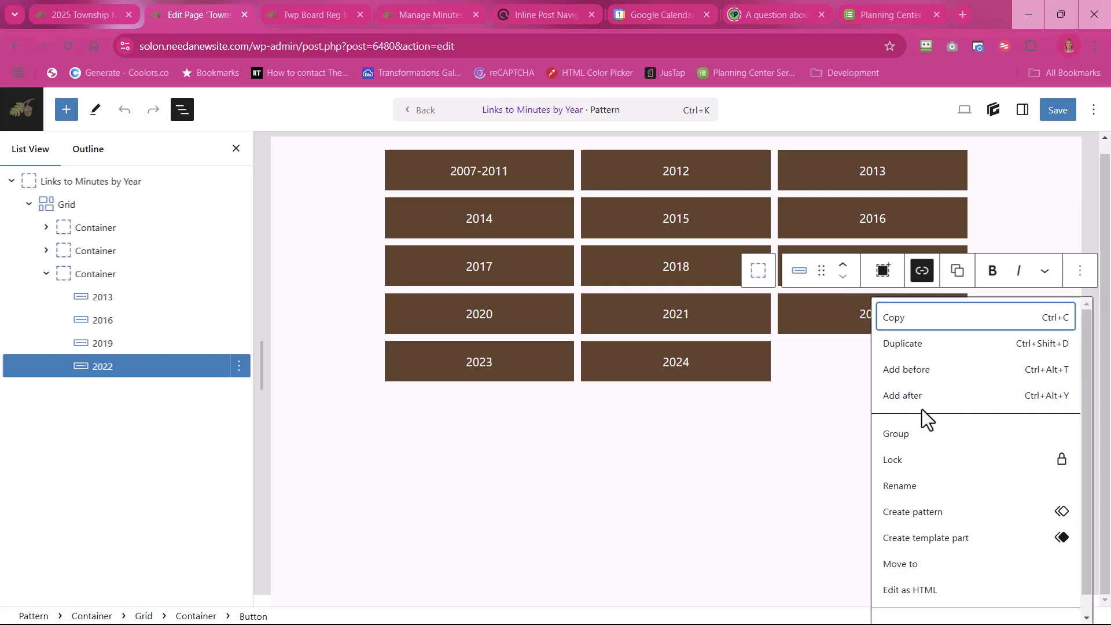
click(913, 345)
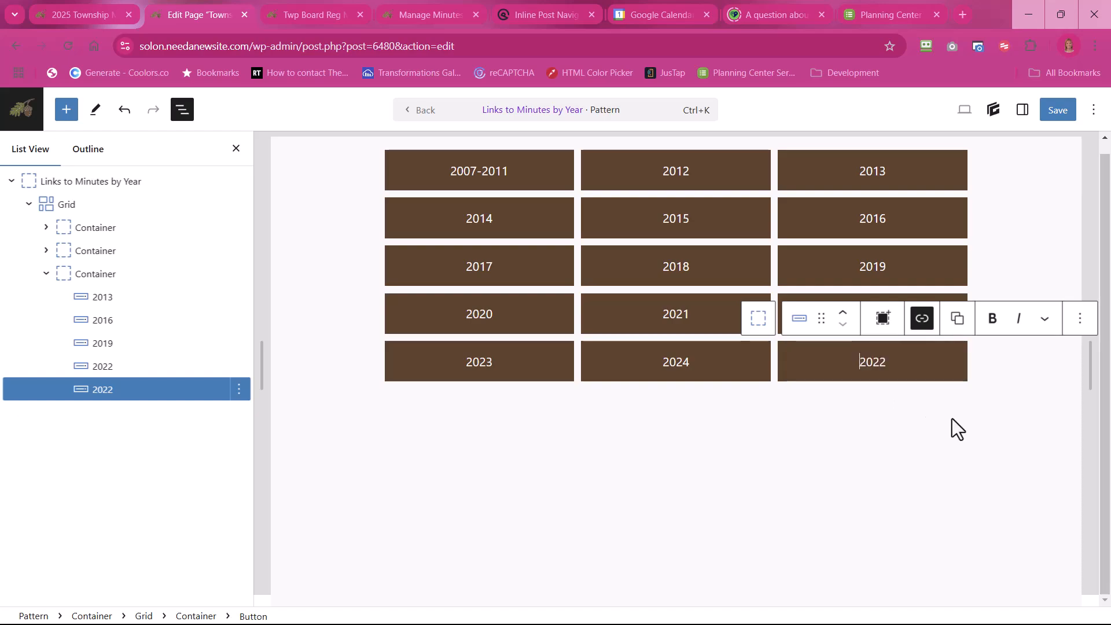
click(1020, 385)
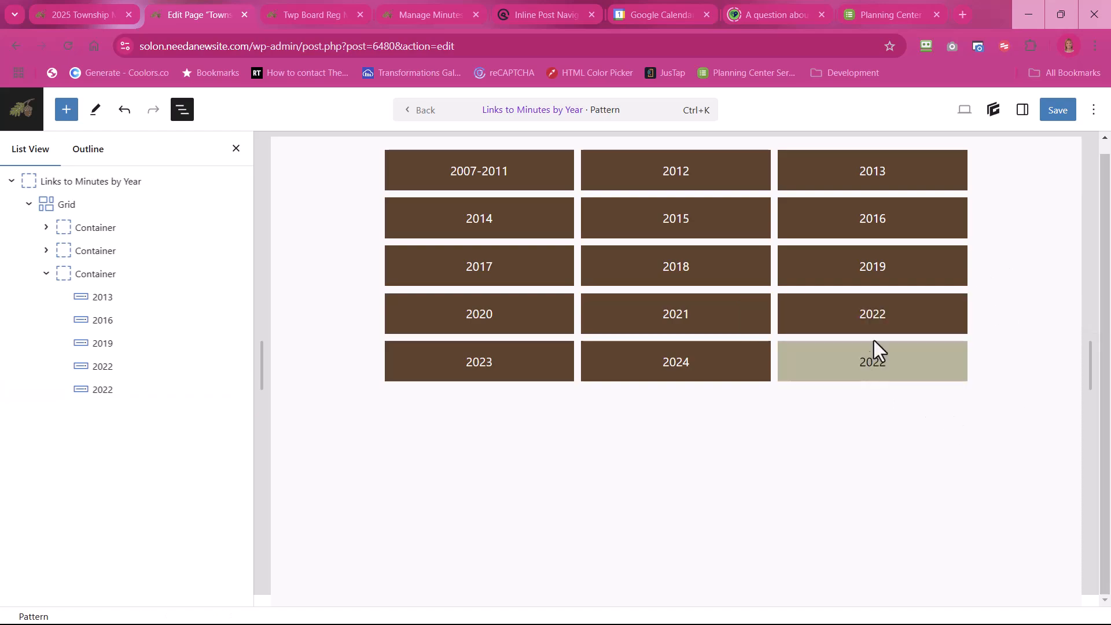
Step: Replace the duplicated button's link with the copied 2025-township-minutes-archived address and relabel the button 2025
click(903, 359)
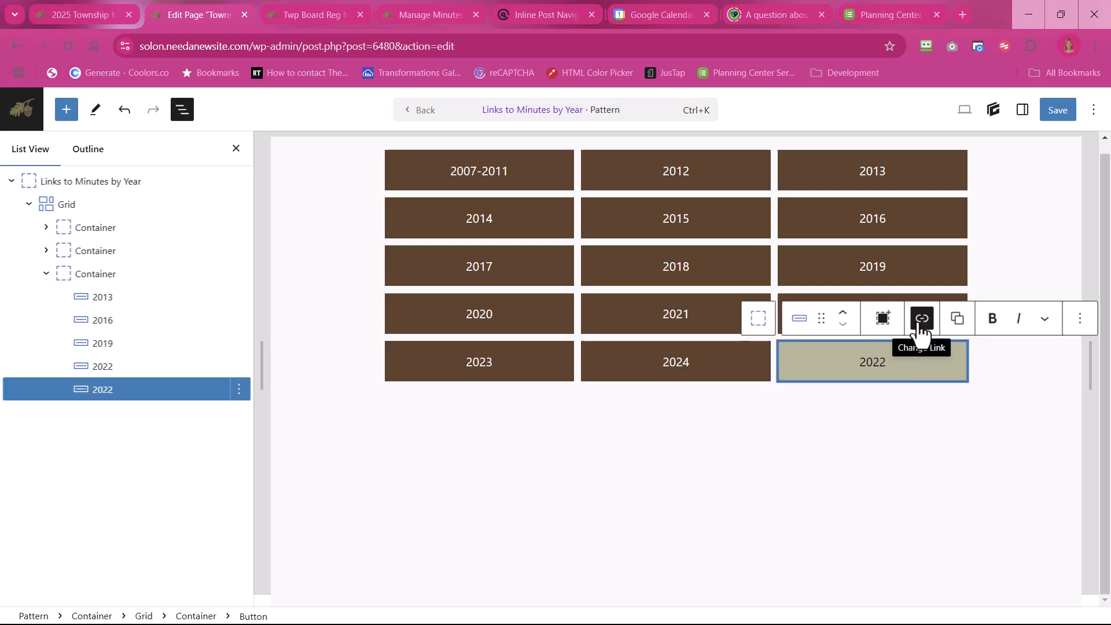
click(923, 329)
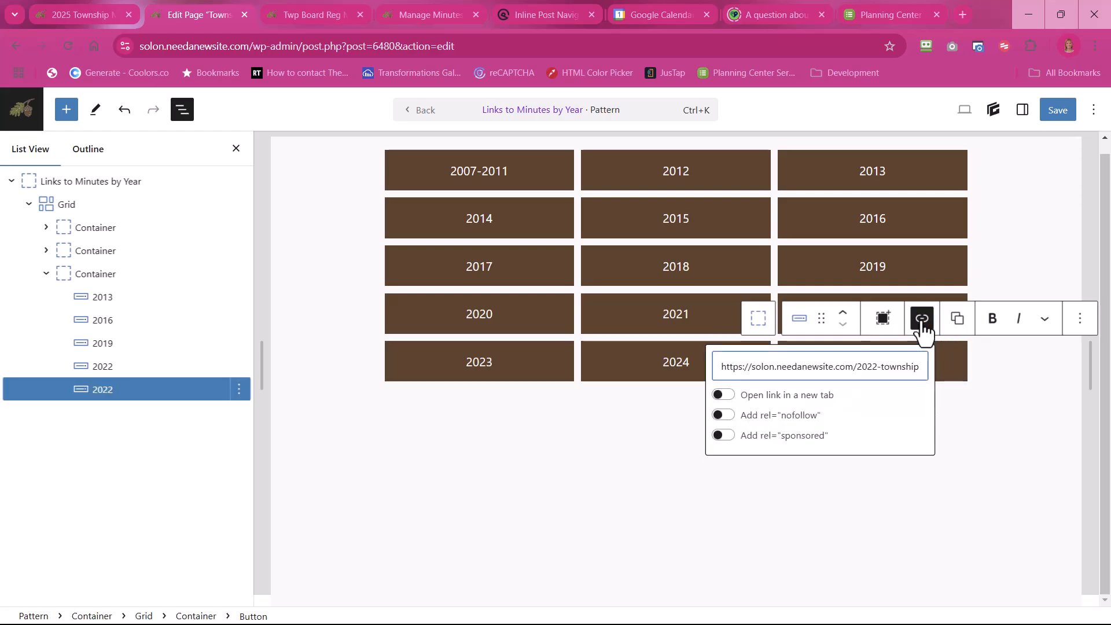
drag(716, 368, 936, 367)
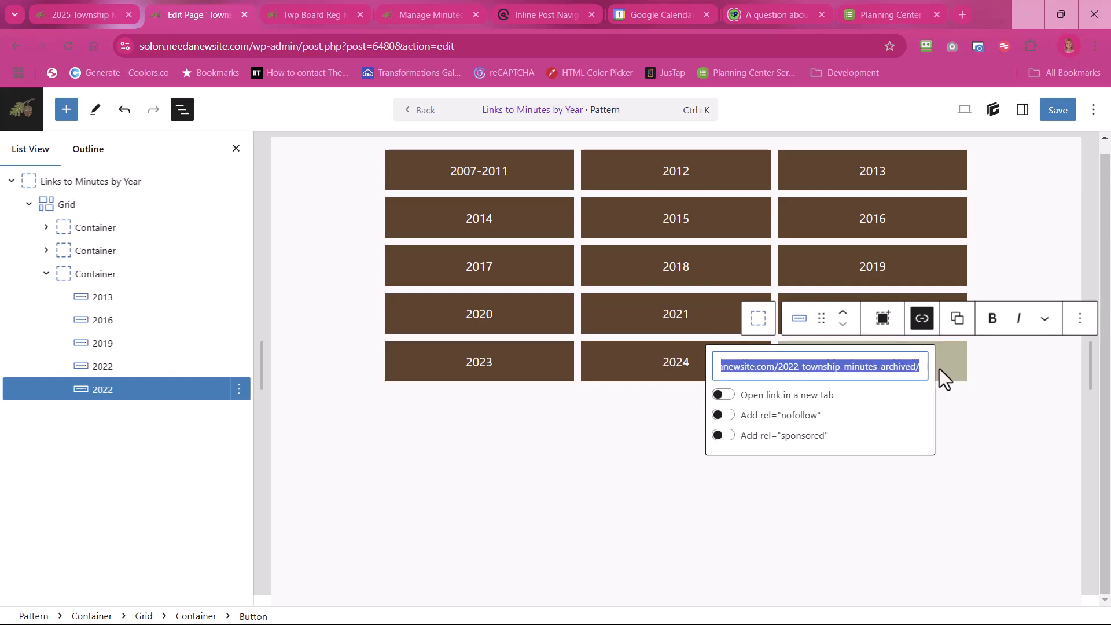
key(BackSpace)
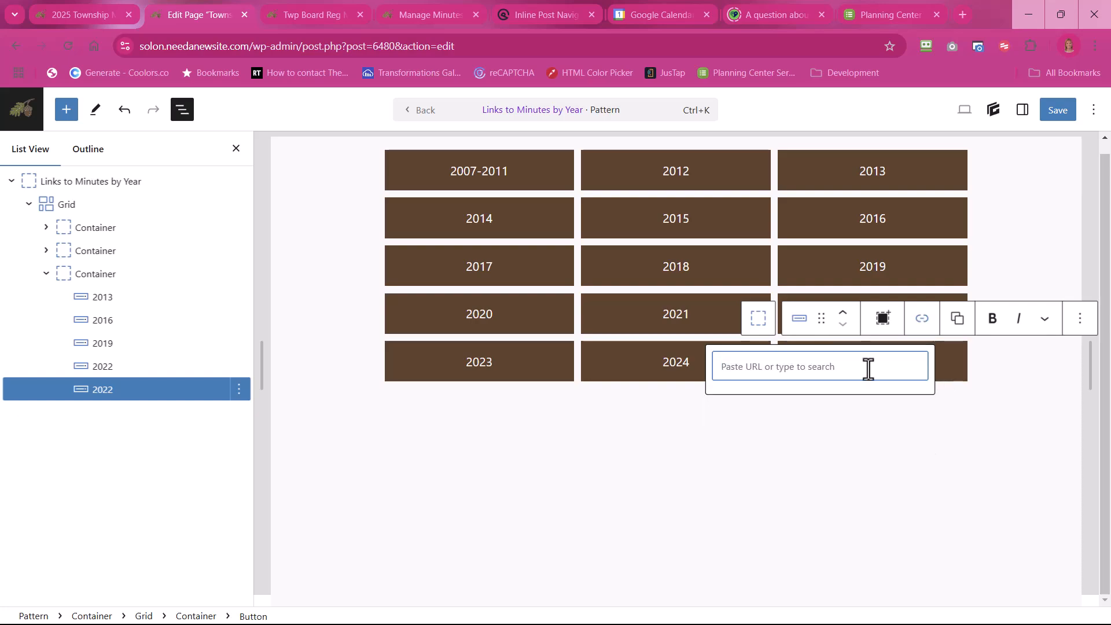
right_click(802, 369)
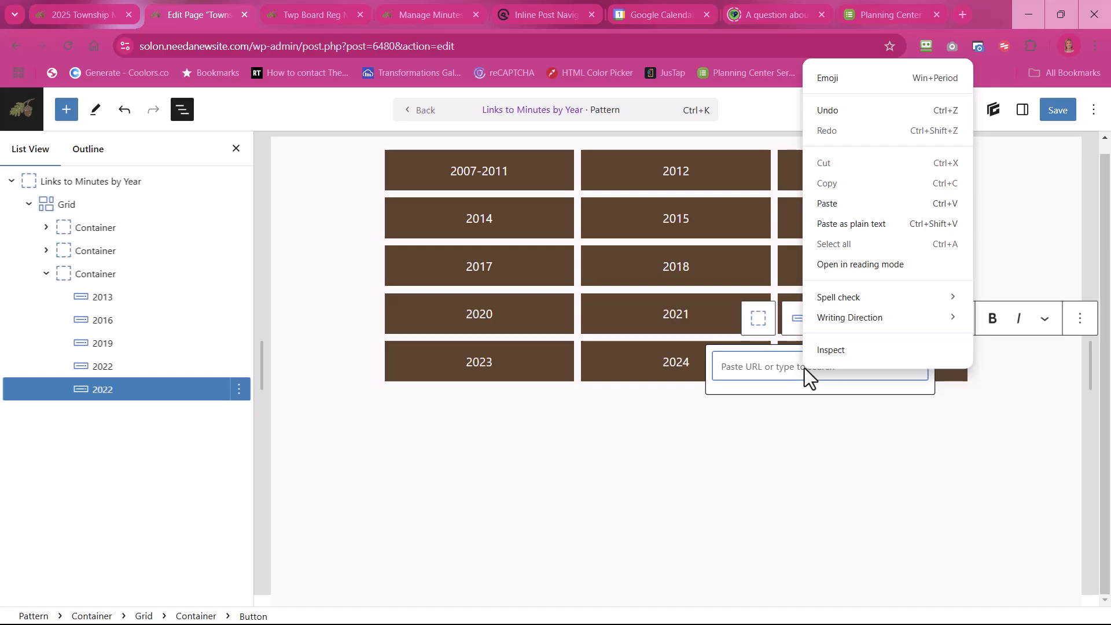
click(825, 224)
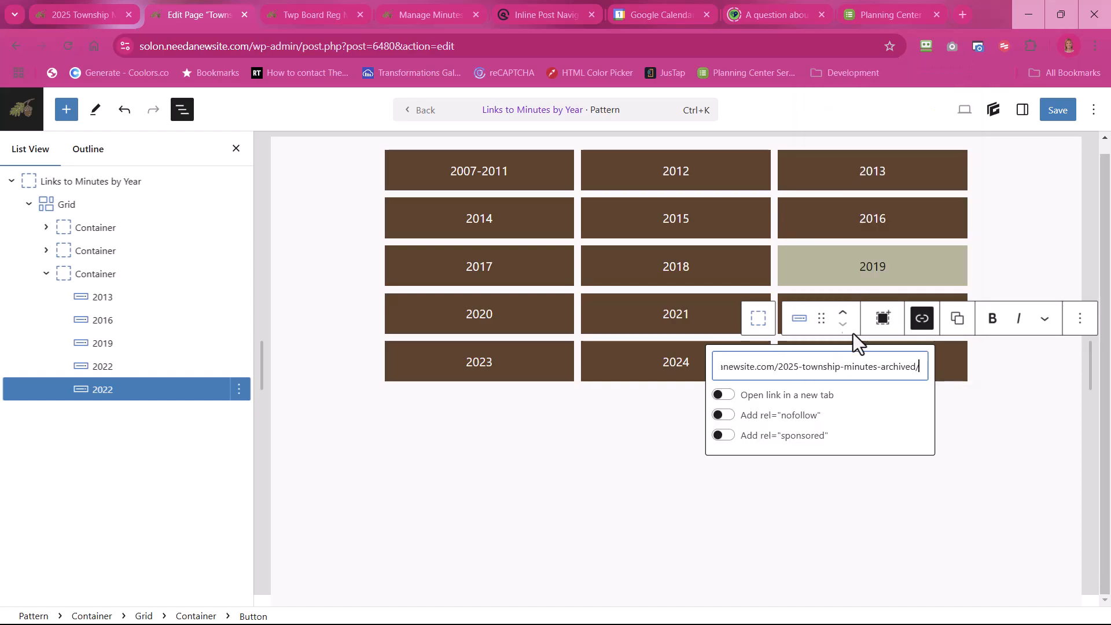
key(Return)
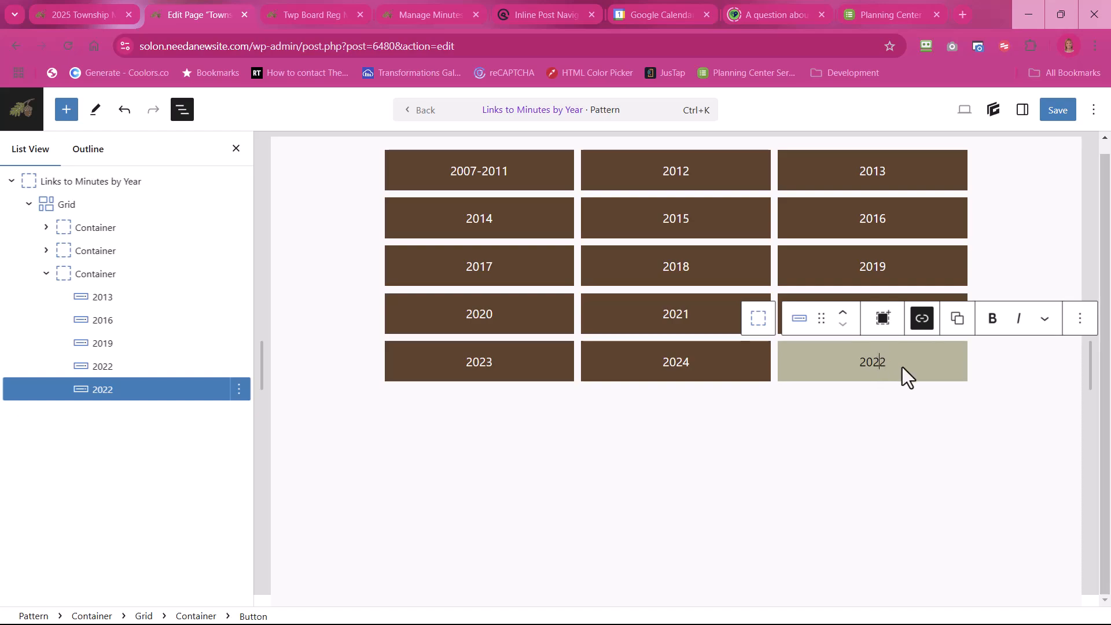
key(BackSpace)
text(5)
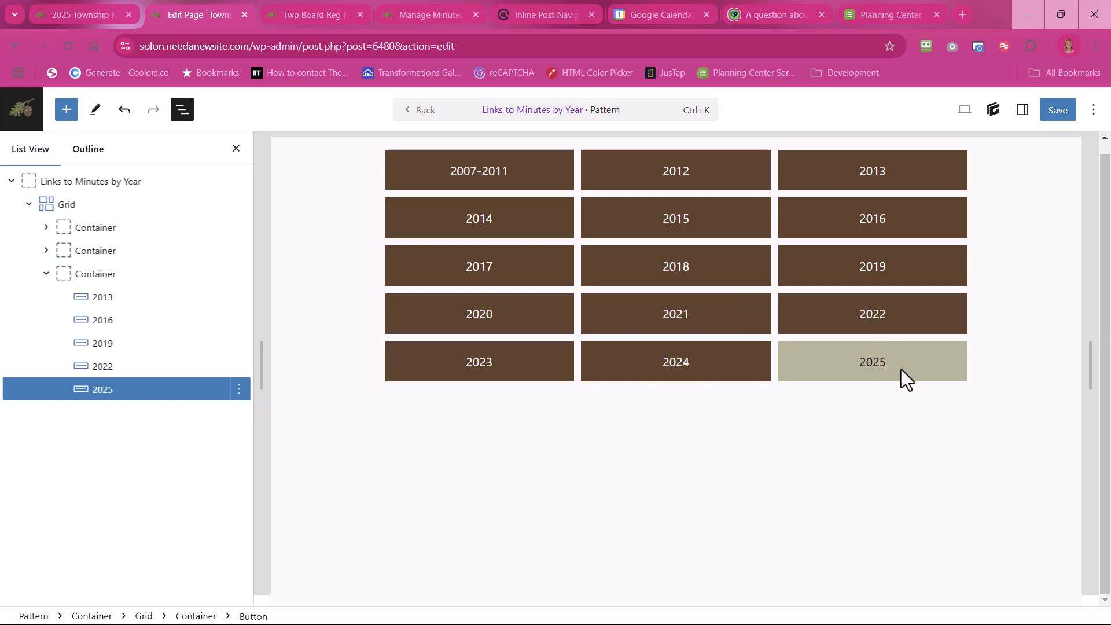
Step: Save the Links to Minutes by Year pattern, return to the Township Board Minutes page and save it too
click(917, 442)
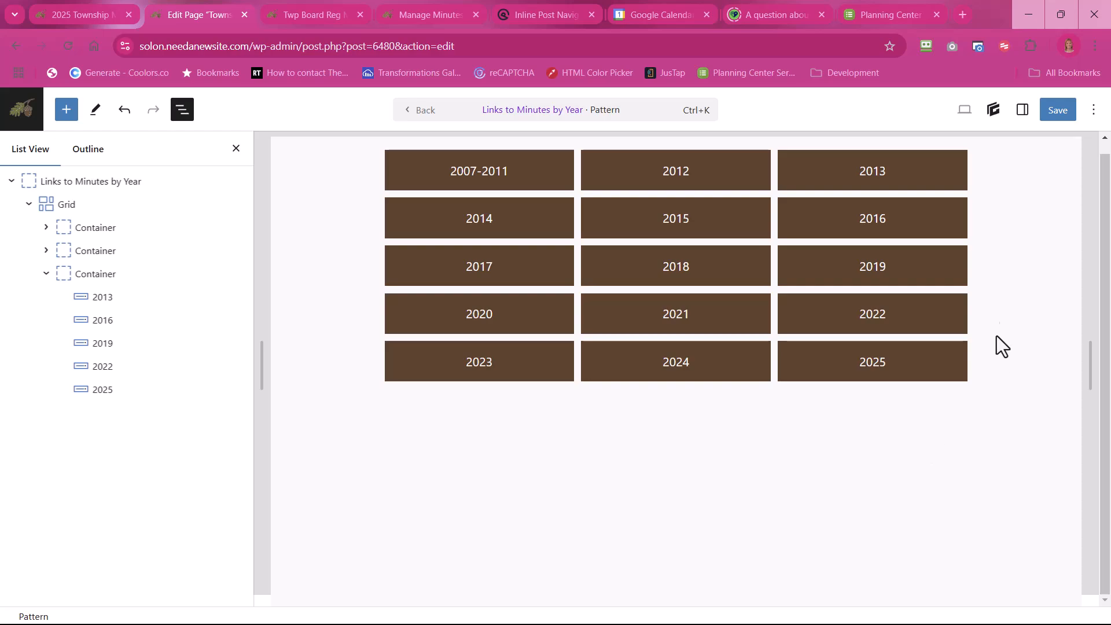
click(1055, 116)
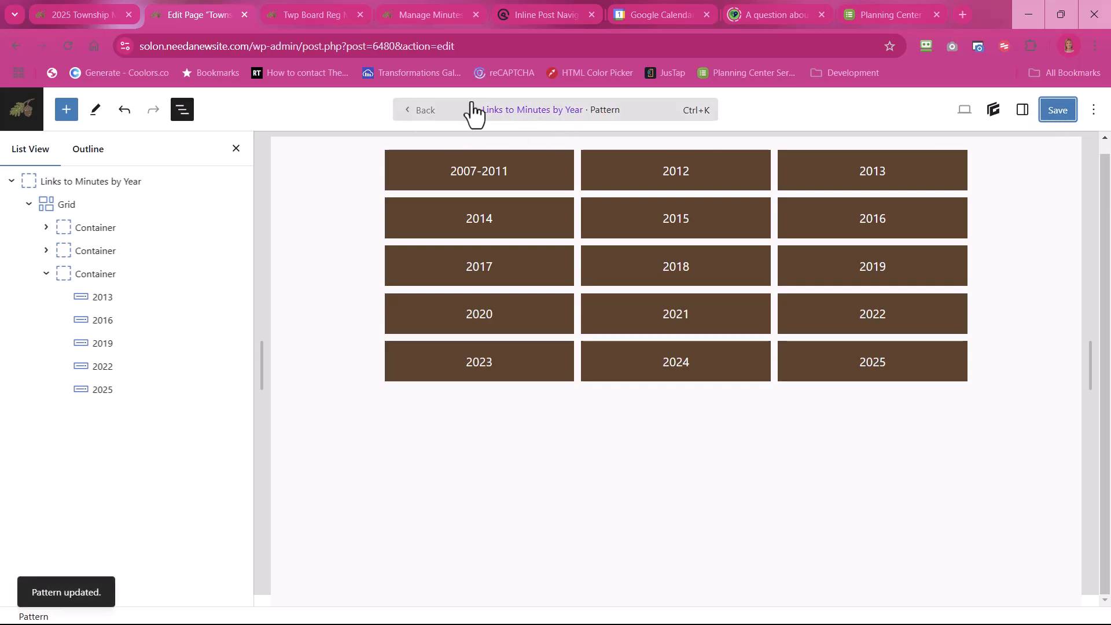
click(425, 112)
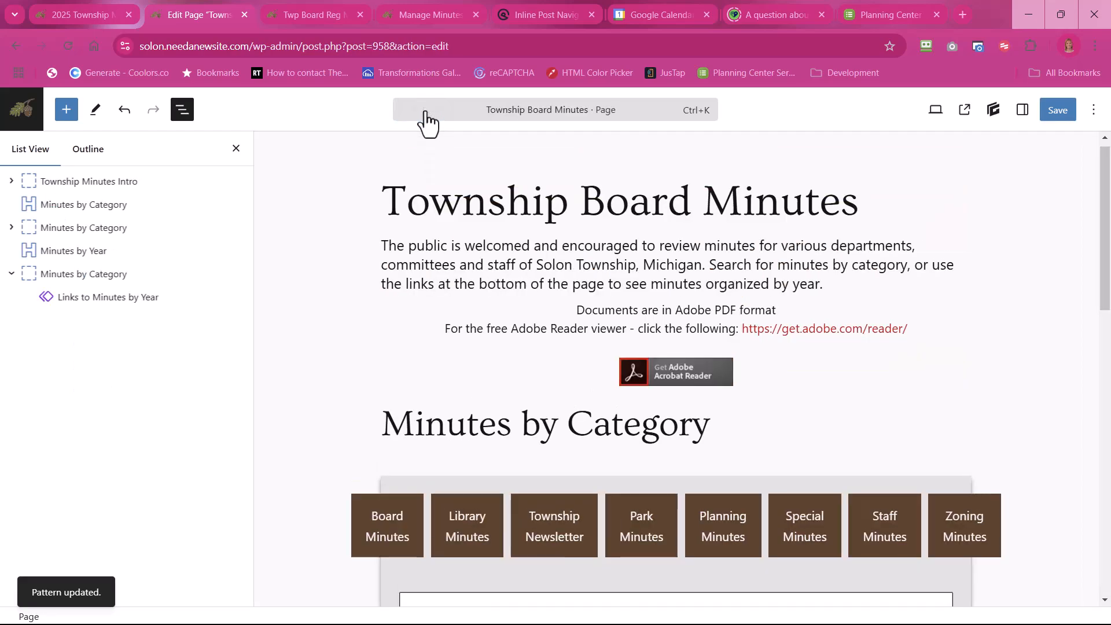
click(1059, 113)
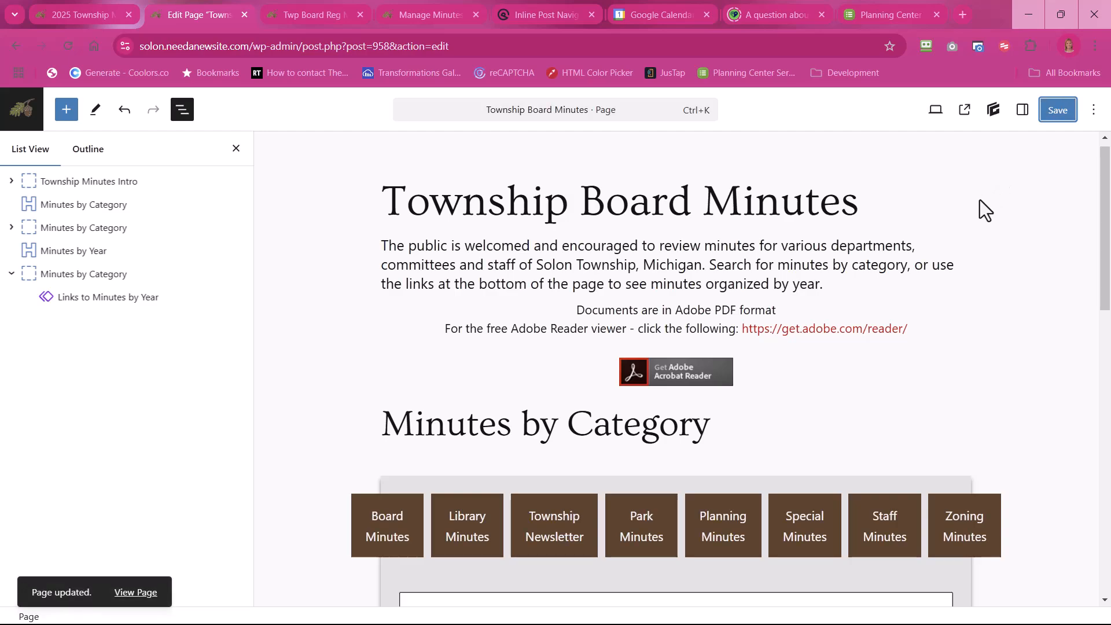
Step: View the published Township Board Minutes page and test the 2025 button under Minutes by Year
scroll(867, 207, down, 8)
scroll(867, 206, down, 4)
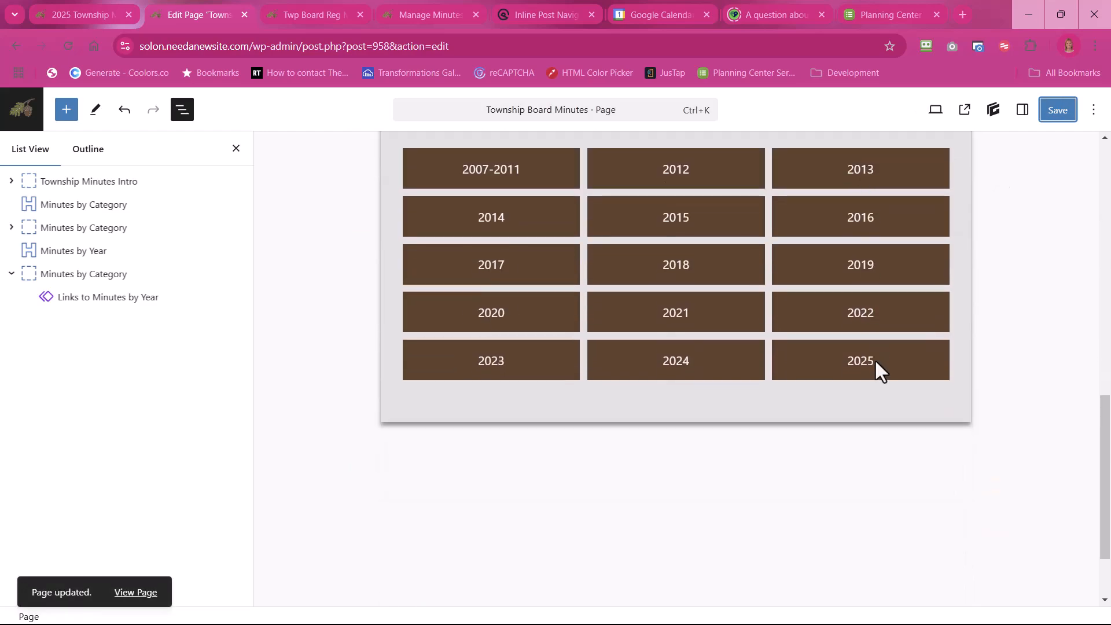
right_click(141, 596)
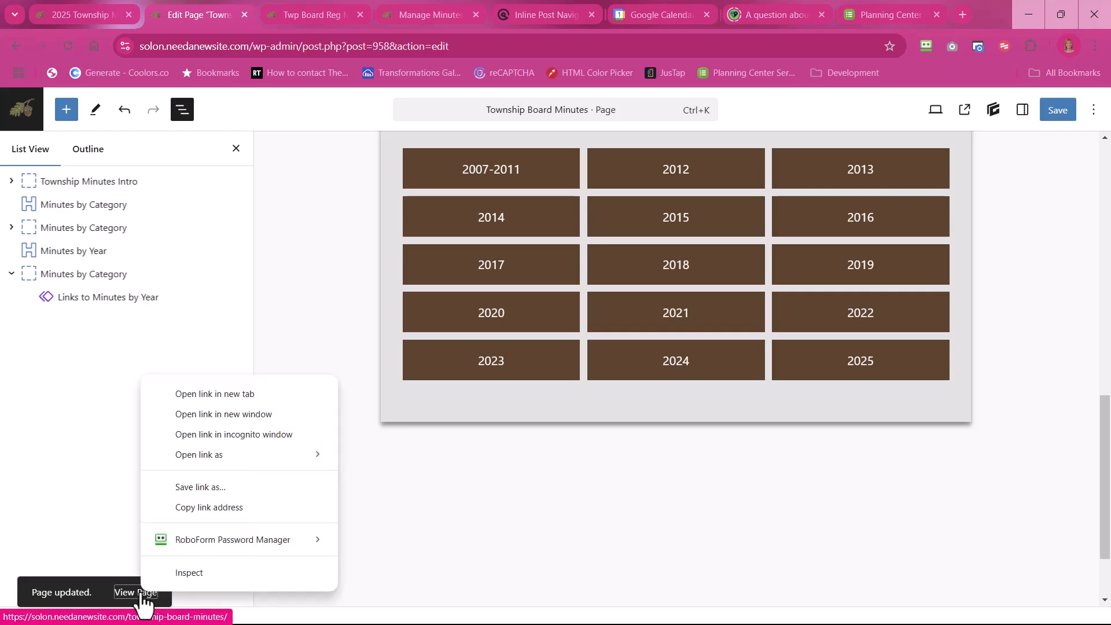
click(126, 596)
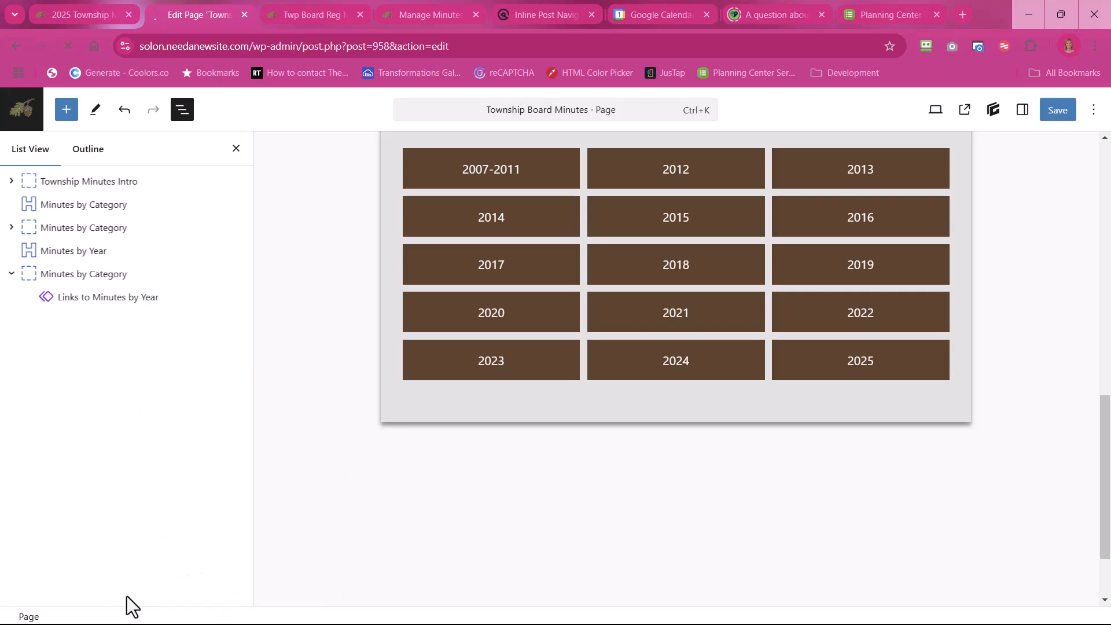
scroll(336, 484, down, 20)
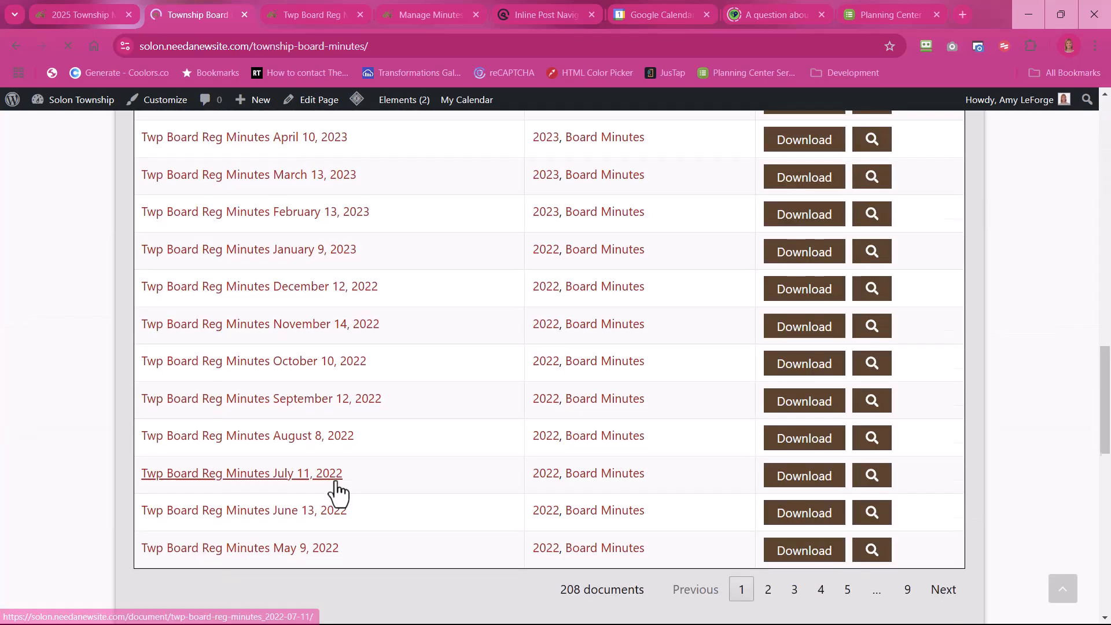
scroll(335, 491, down, 10)
scroll(340, 489, up, 3)
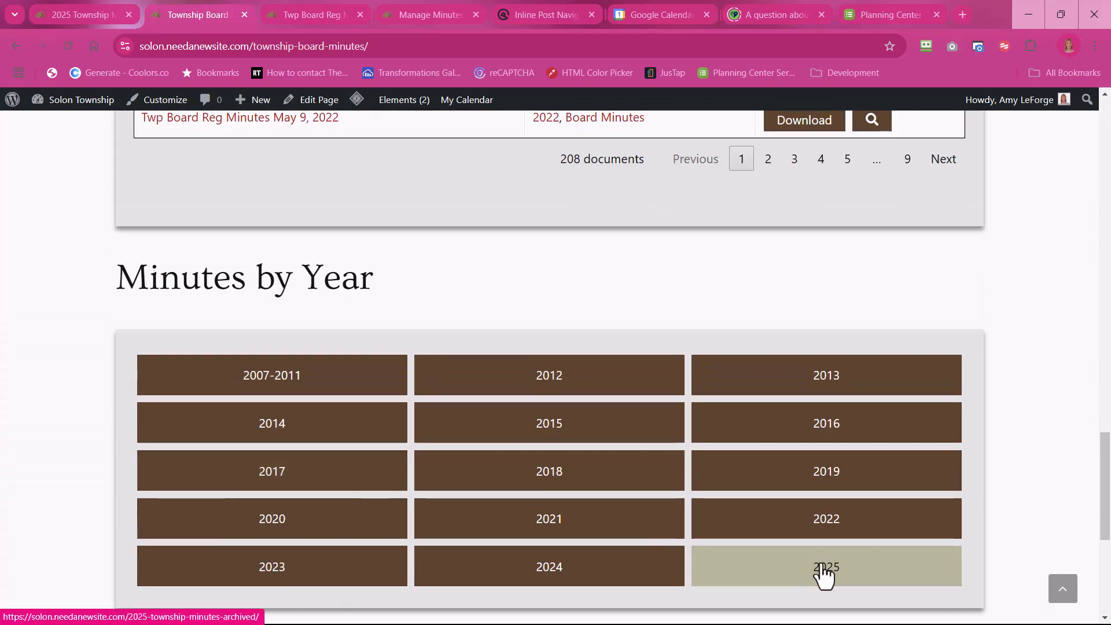
click(824, 571)
scroll(777, 465, down, 5)
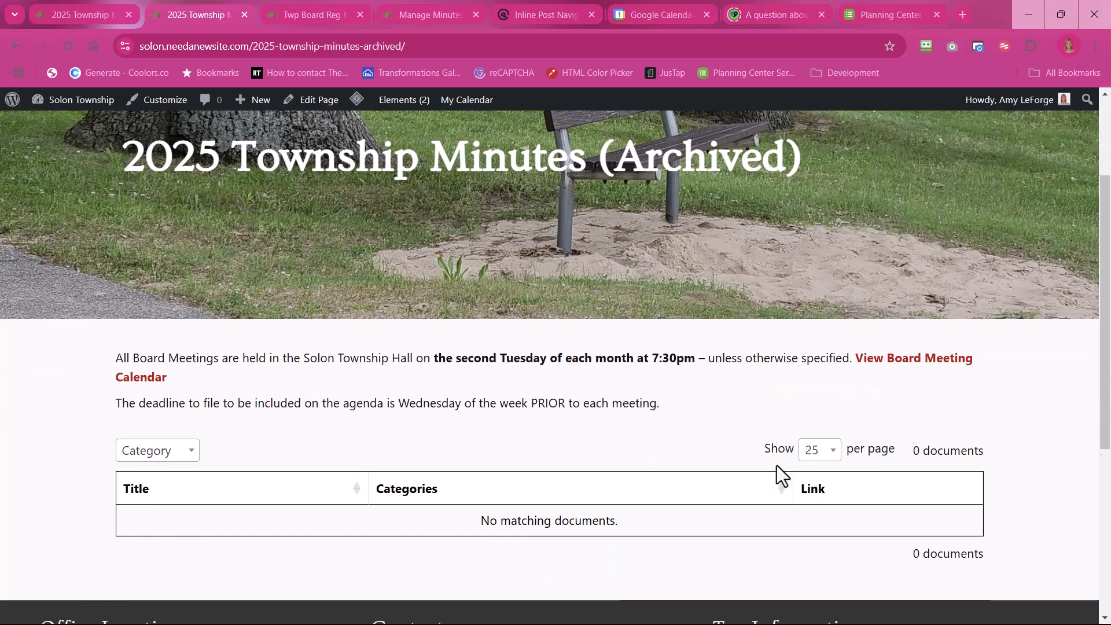
scroll(777, 466, up, 5)
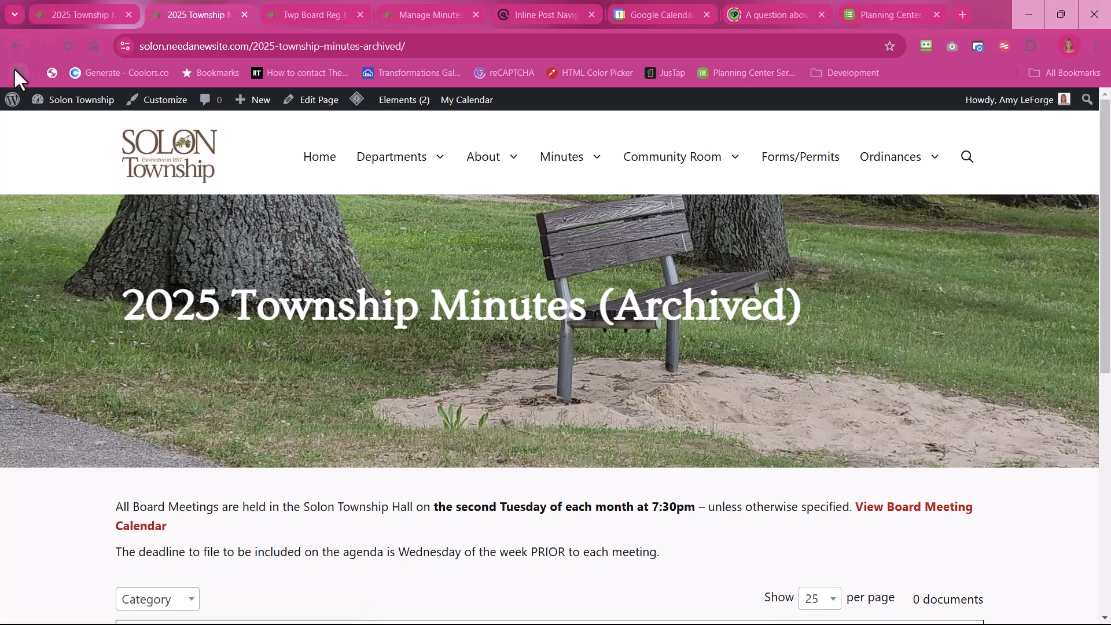
Step: Return to the Township Board Minutes page, edit it and open the original Minutes by Year links pattern
click(14, 46)
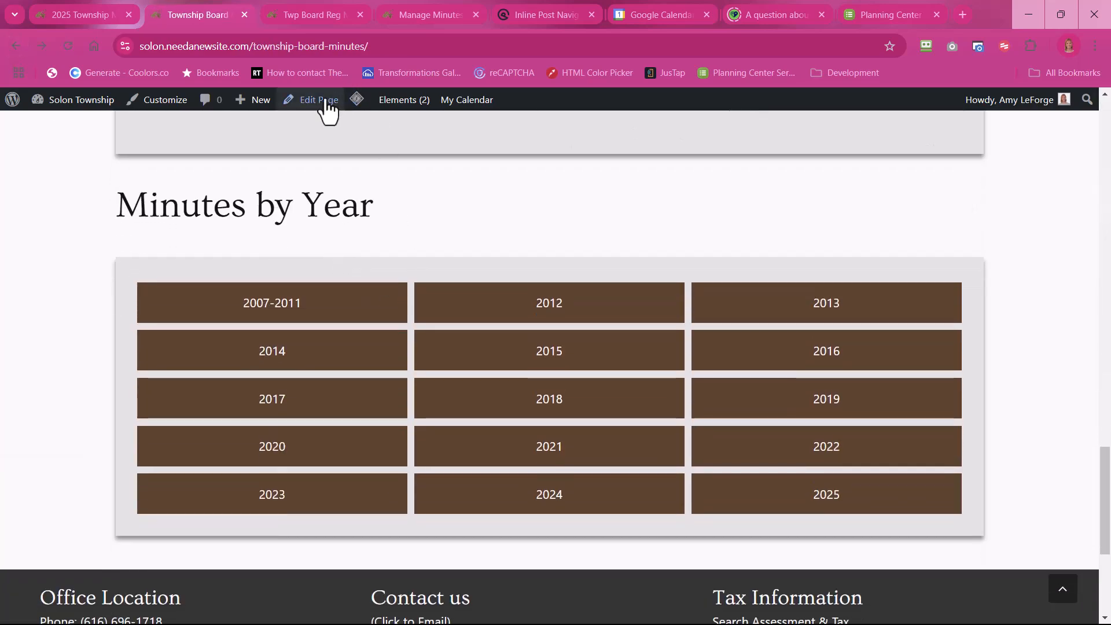
click(326, 101)
scroll(320, 226, down, 2)
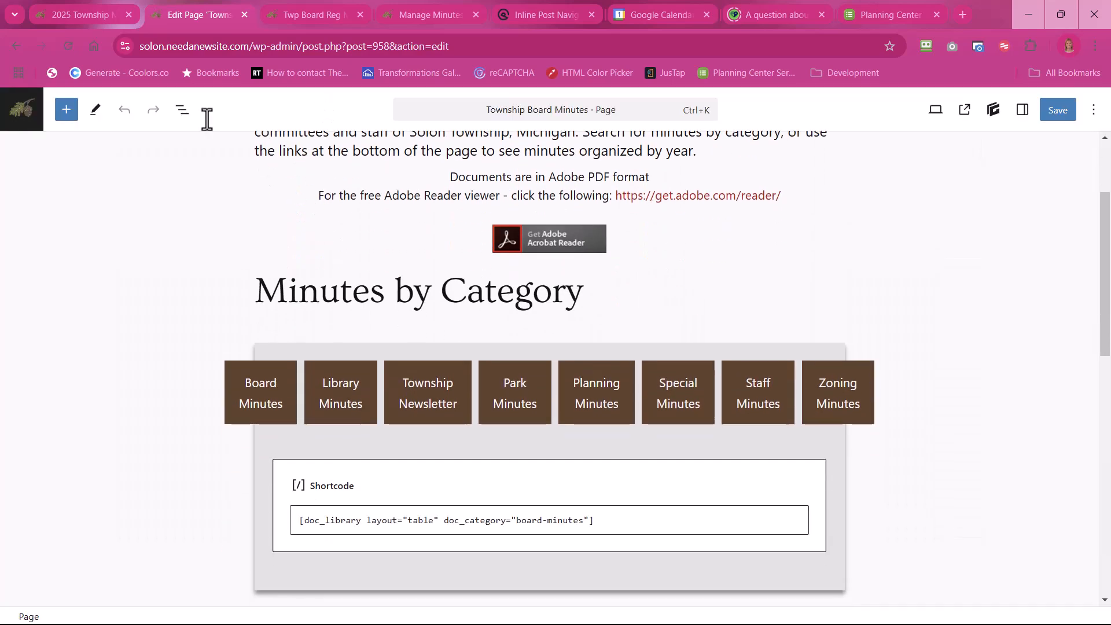
scroll(366, 255, down, 8)
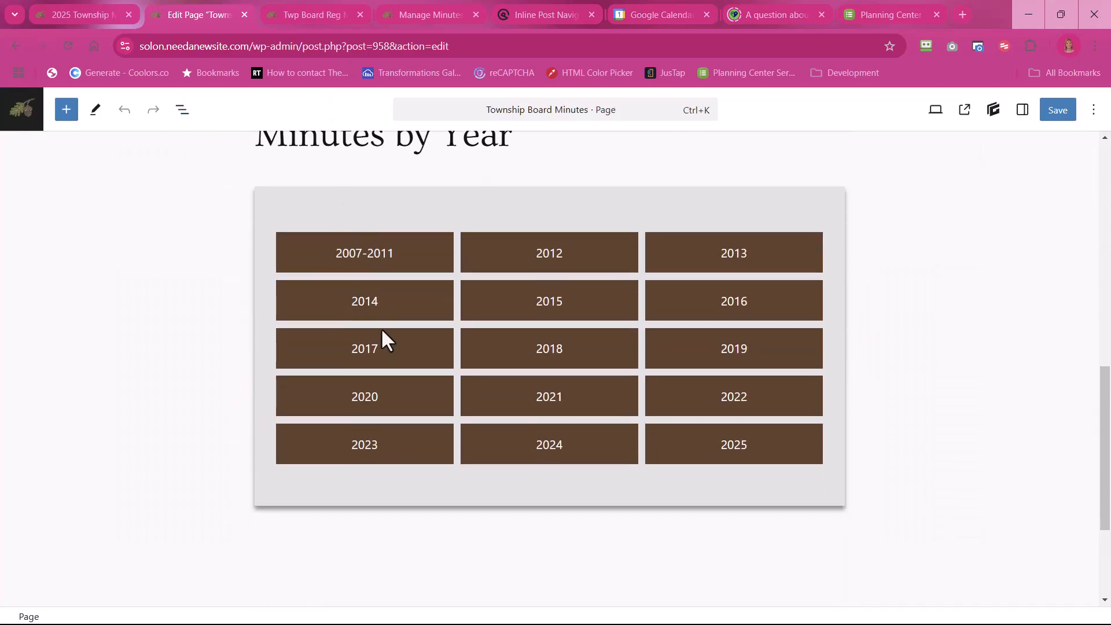
click(382, 333)
click(571, 209)
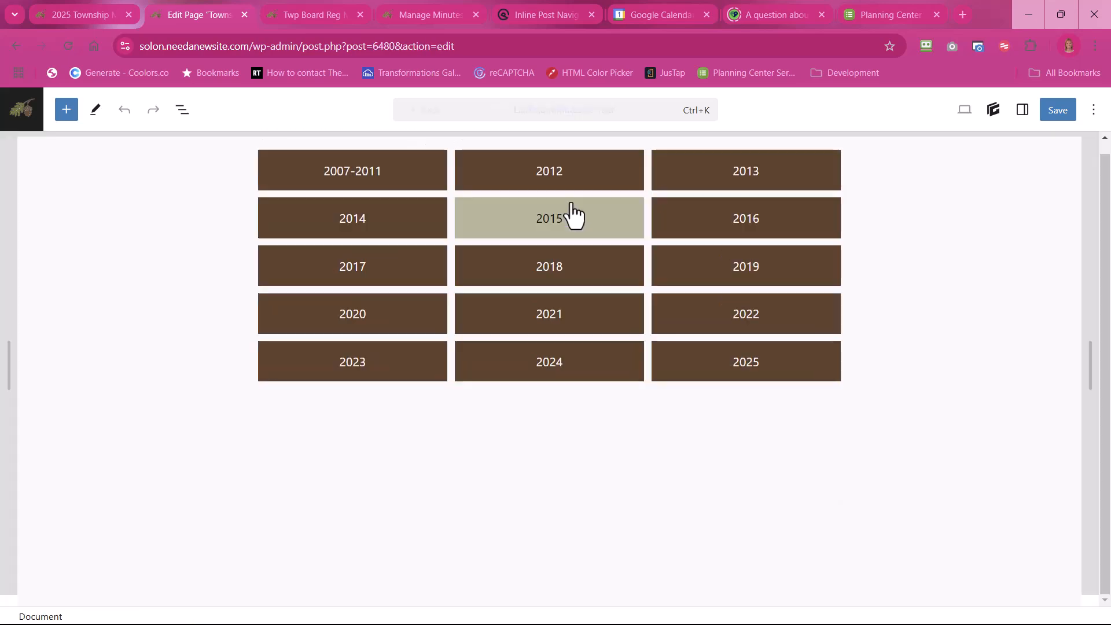
Step: Delete the 2025 button from the third column of the year links grid
click(331, 369)
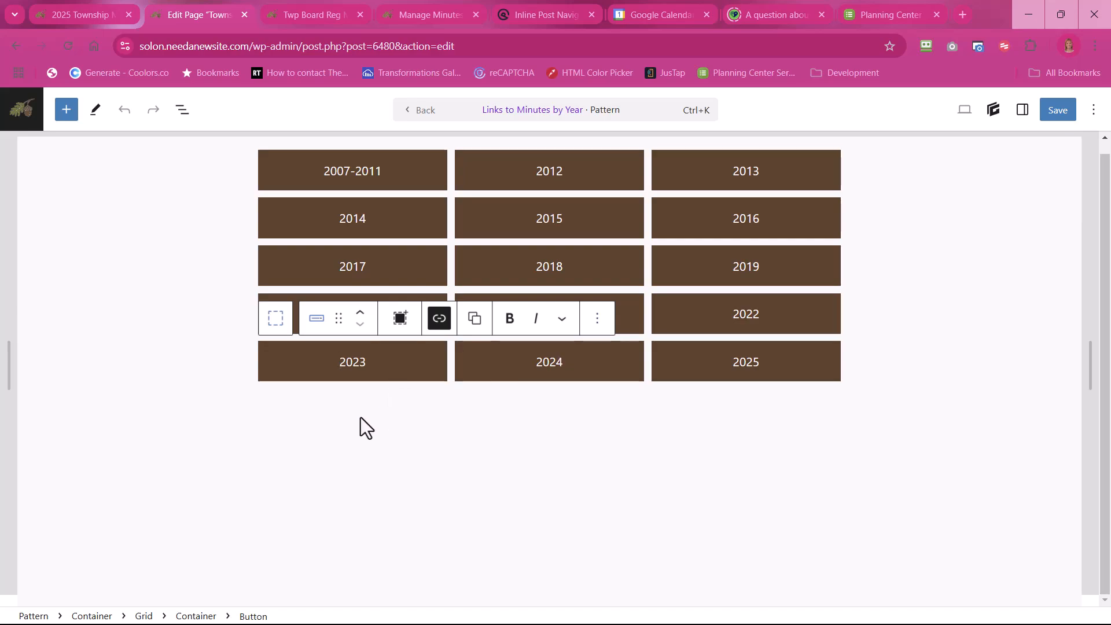
click(697, 363)
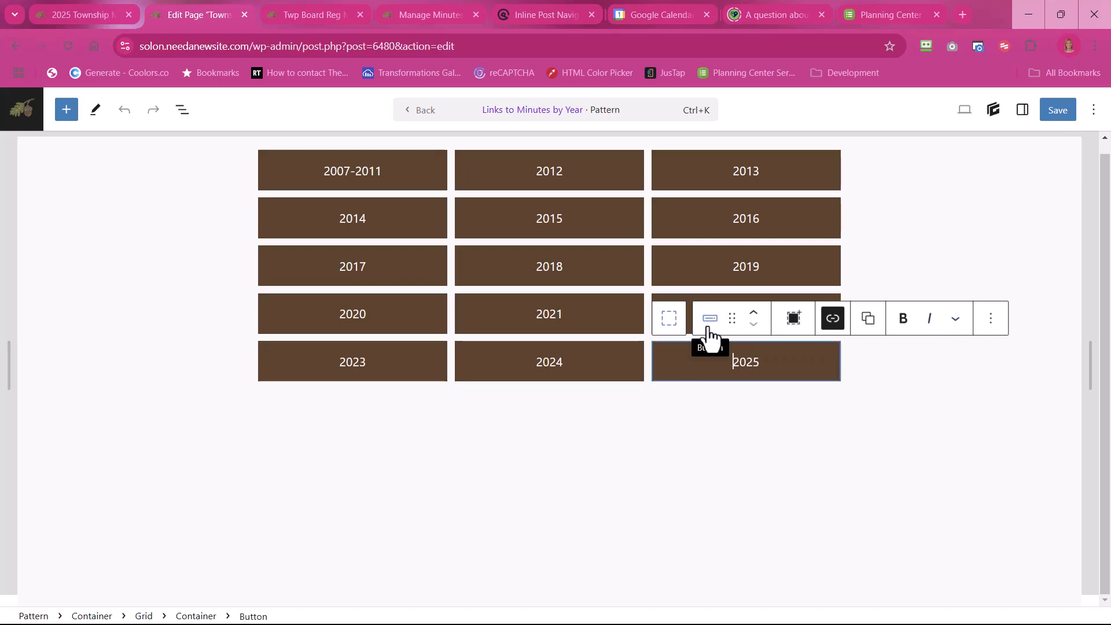
click(991, 322)
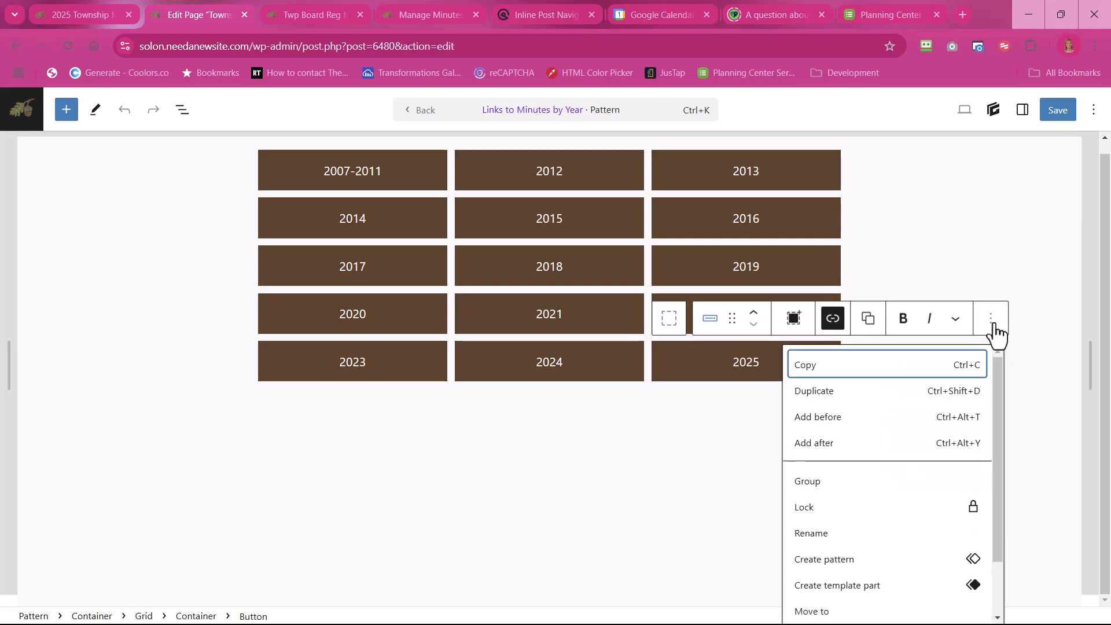
scroll(863, 463, down, 2)
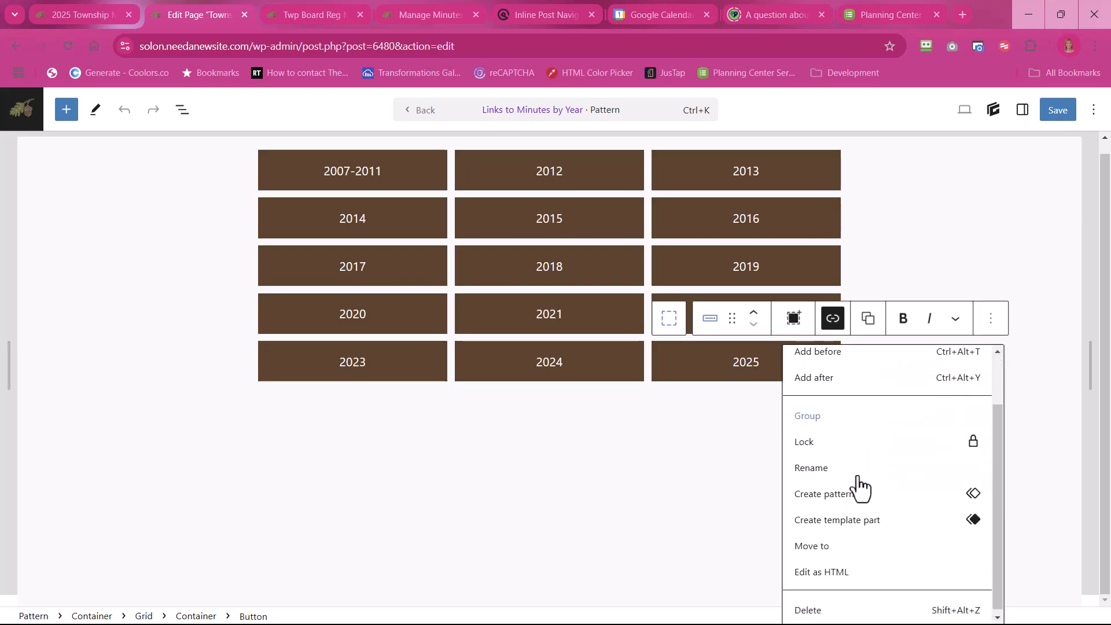
click(825, 608)
click(803, 458)
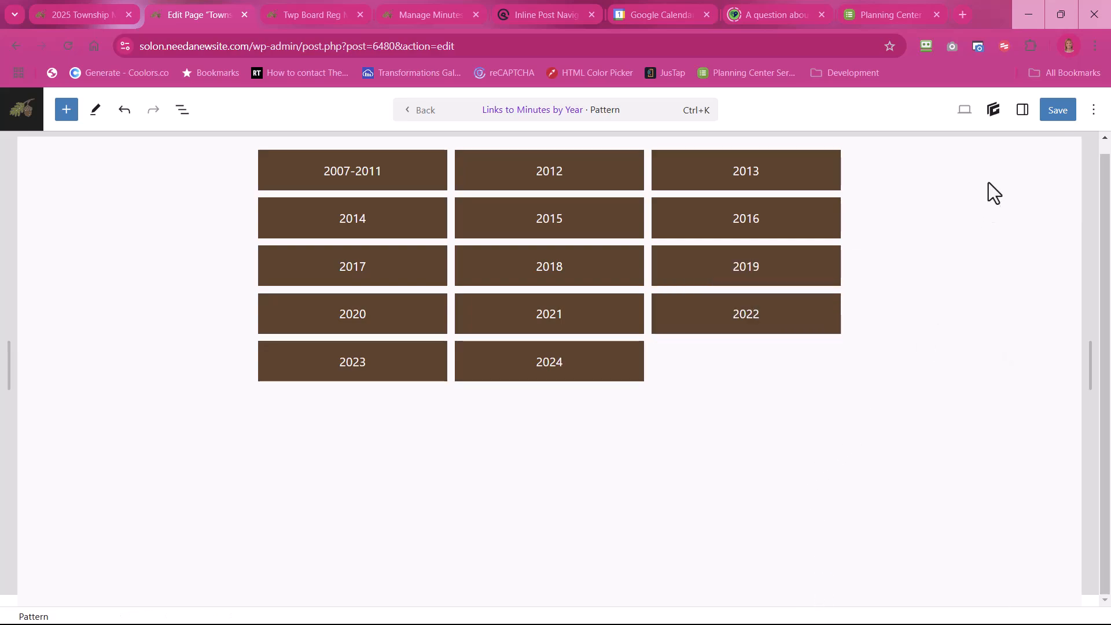
Step: Save the edited year links pattern, go back to the Township Board Minutes page and update the page
click(1059, 116)
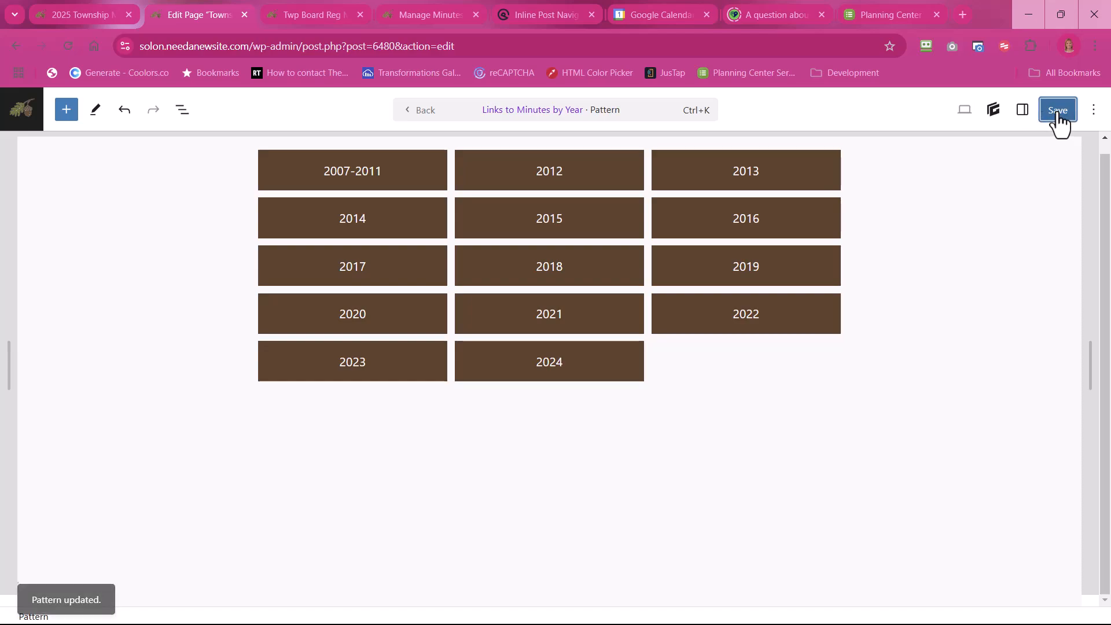
click(422, 116)
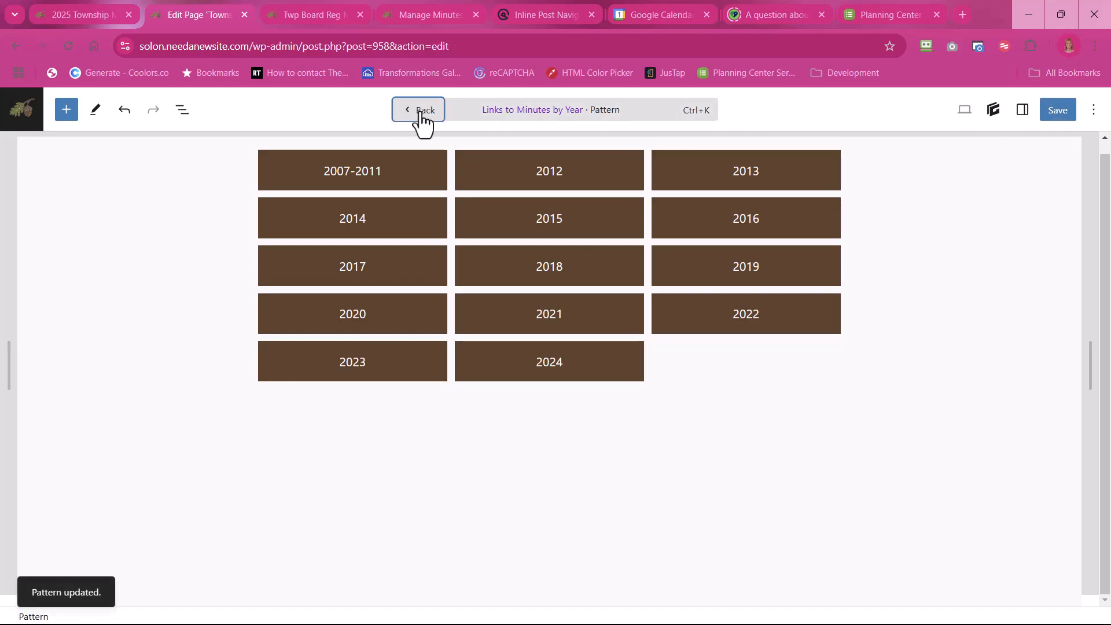
click(1072, 113)
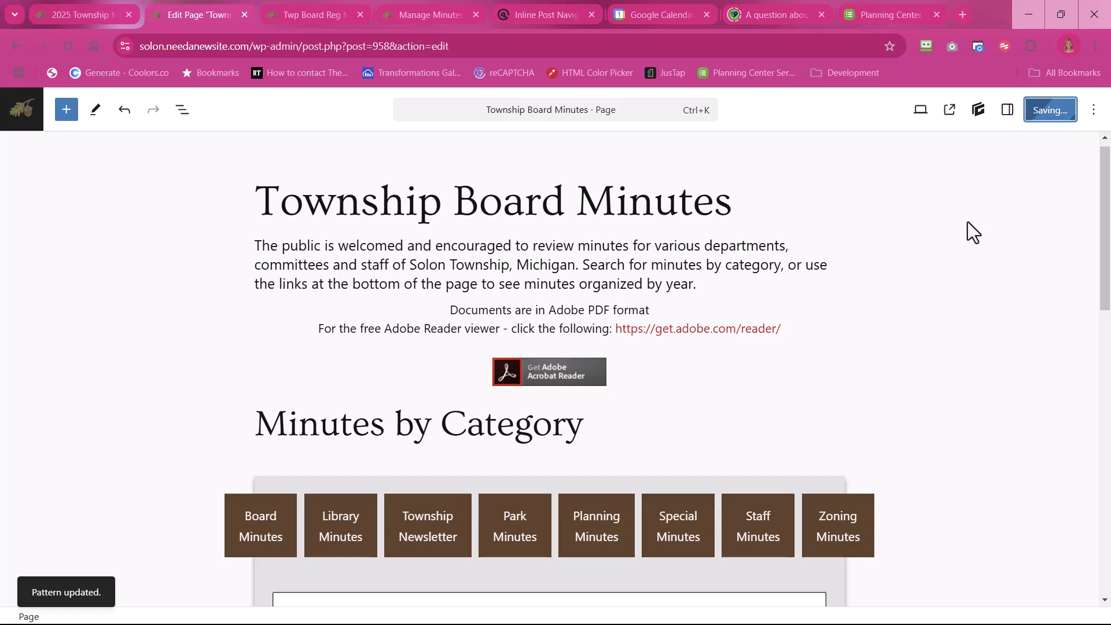
scroll(968, 223, down, 9)
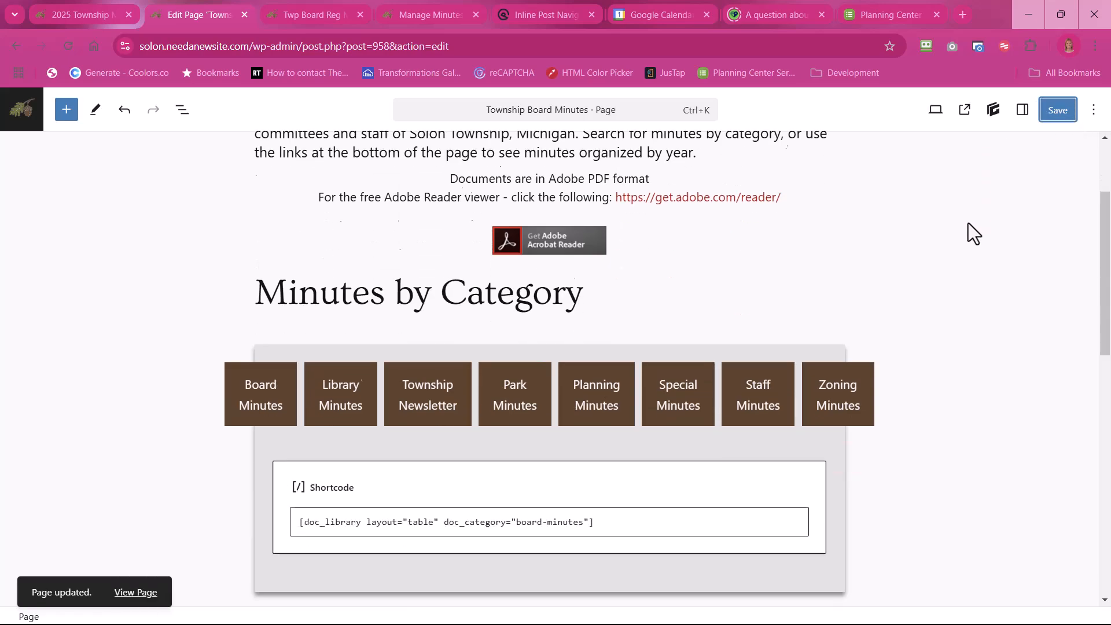
scroll(967, 223, down, 3)
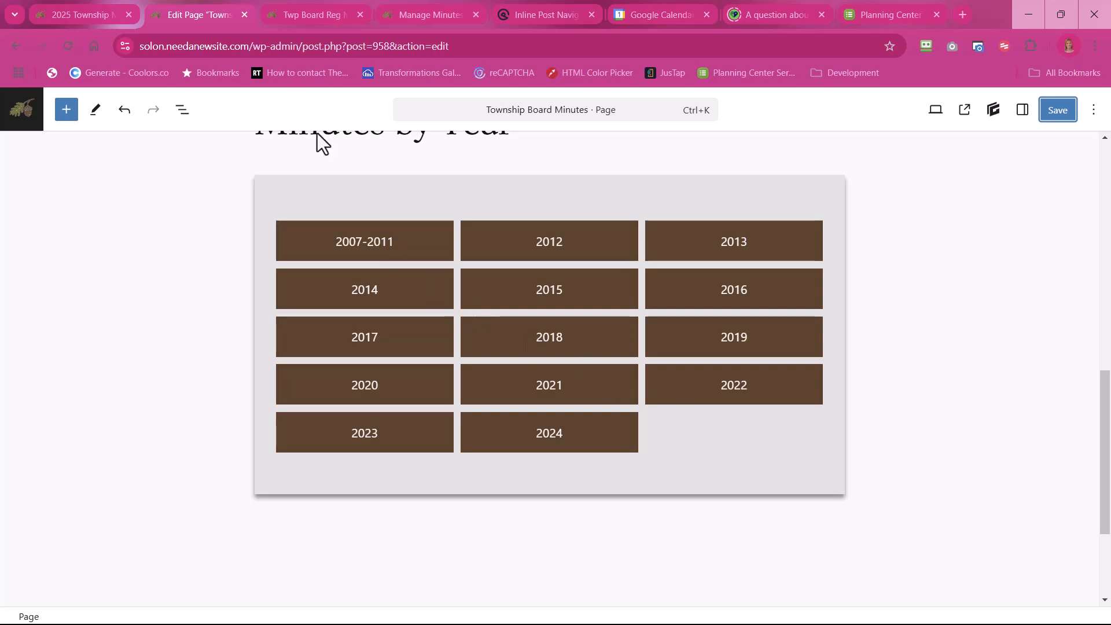
click(1058, 110)
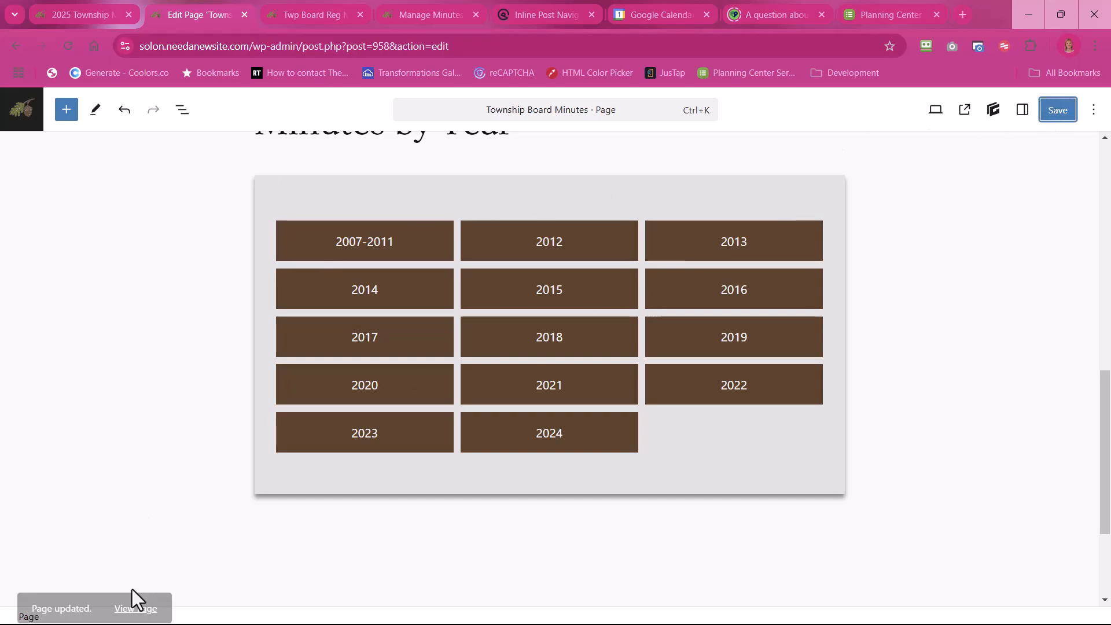
Step: View the live Township Board Minutes page and check the Minutes by Year buttons
click(135, 592)
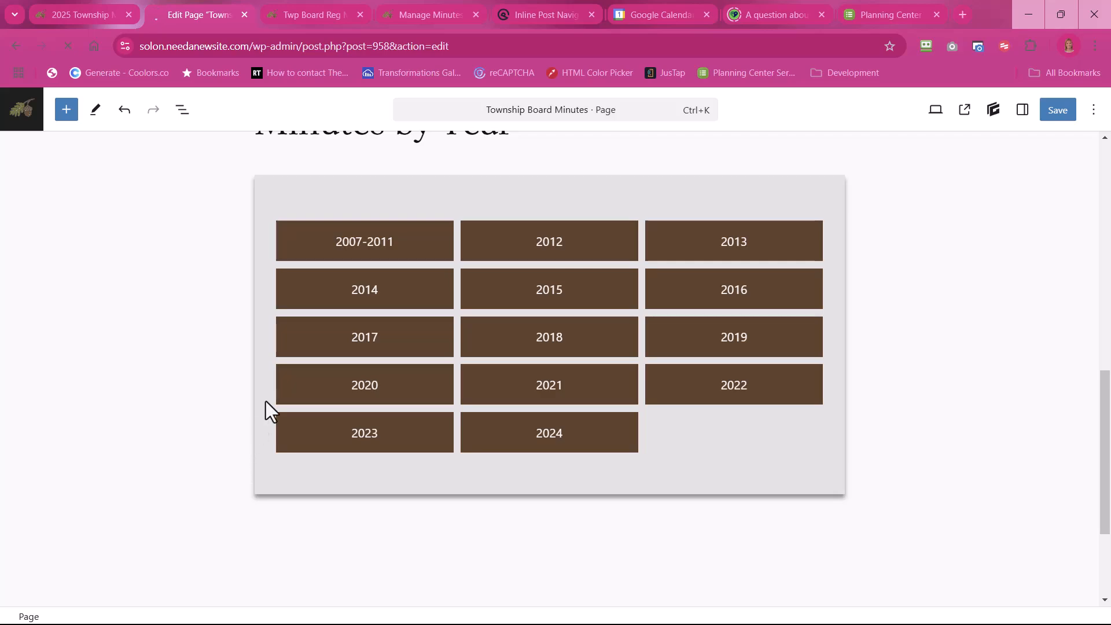
scroll(359, 374, down, 20)
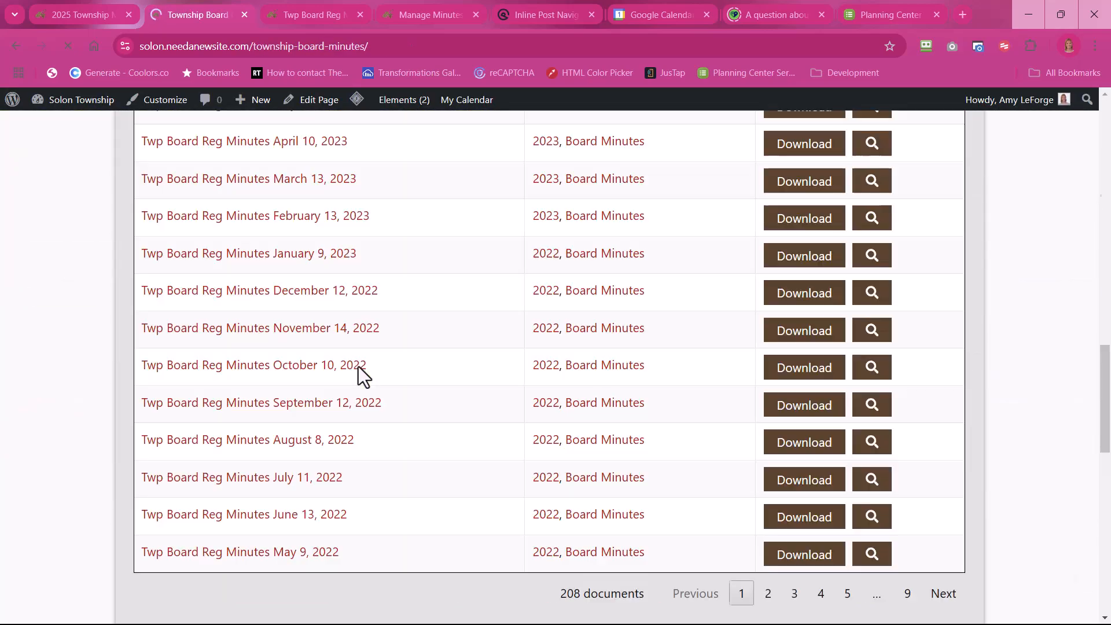
scroll(355, 374, down, 2)
scroll(355, 374, up, 2)
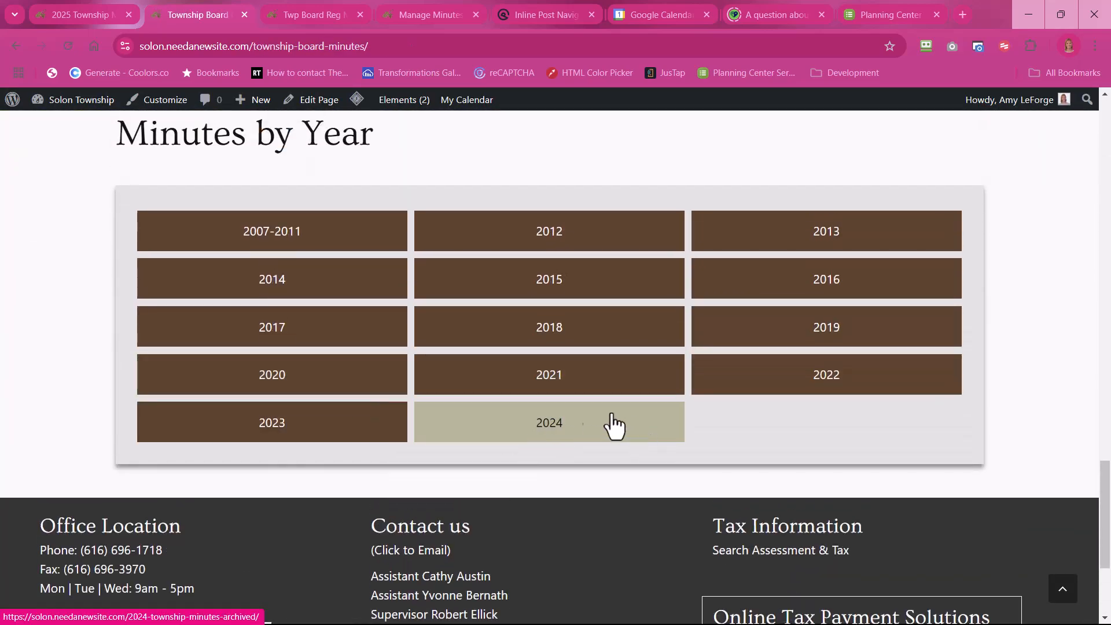